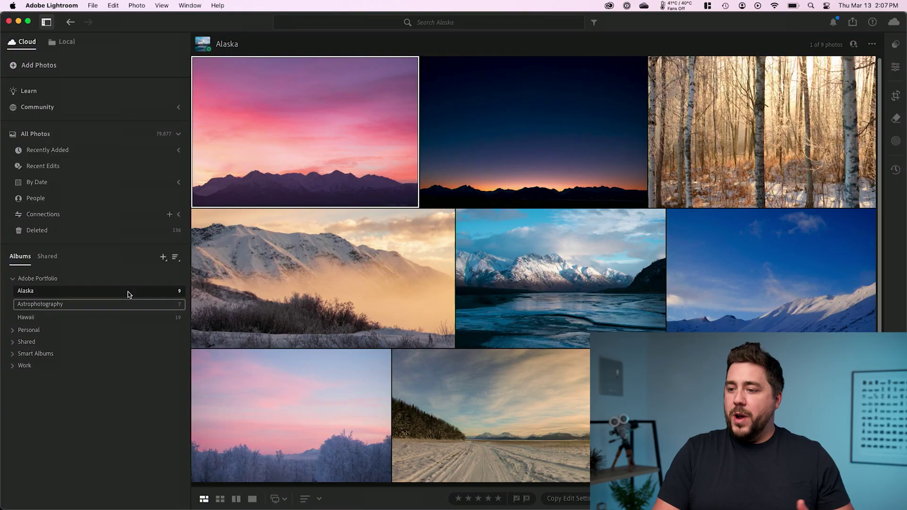
In the Hawaii album, move the tree photo and the grass photo earlier.
left_click(101, 303)
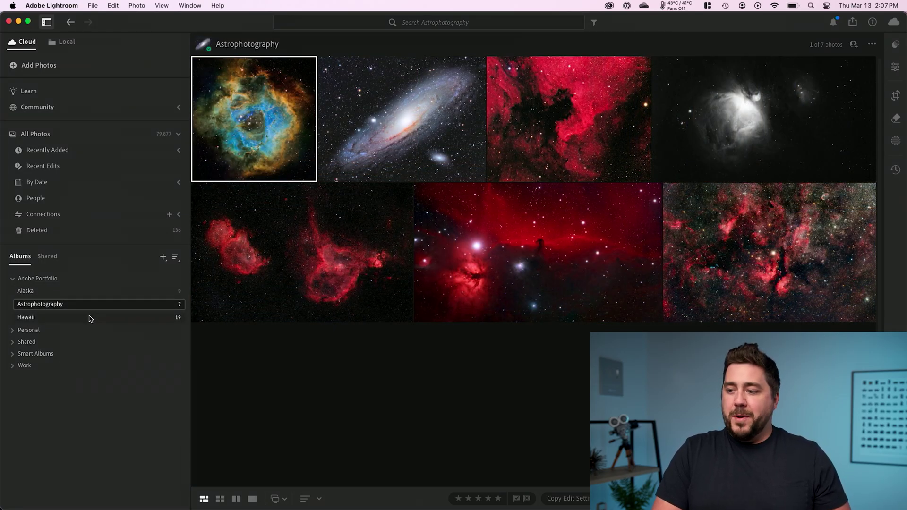
left_click(90, 317)
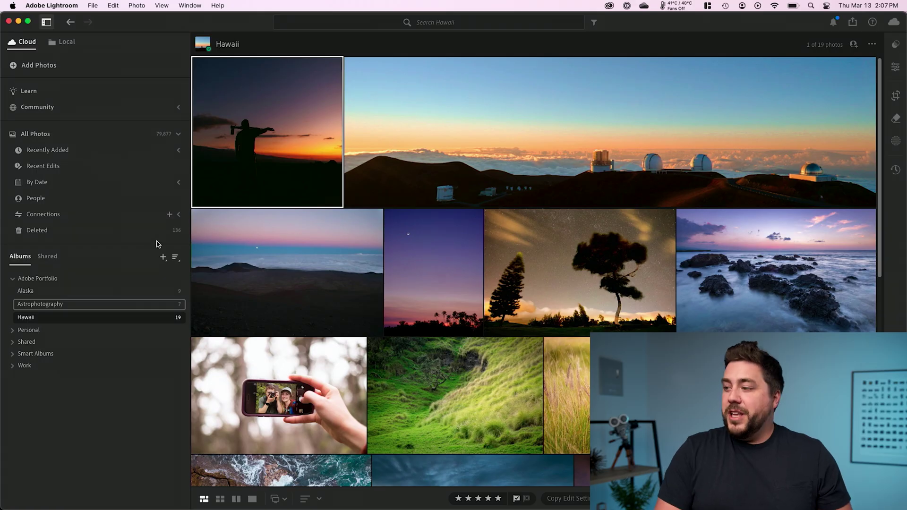
left_click_drag(587, 273, 486, 280)
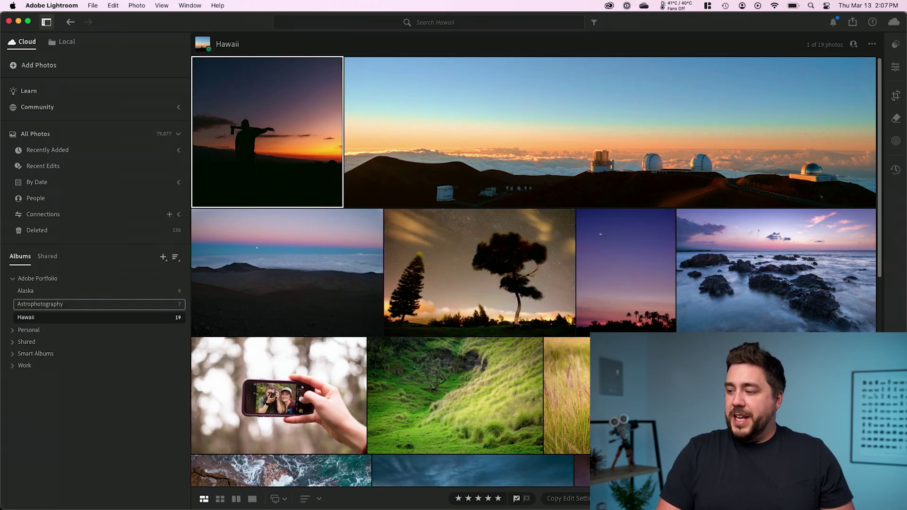
left_click_drag(567, 397, 400, 403)
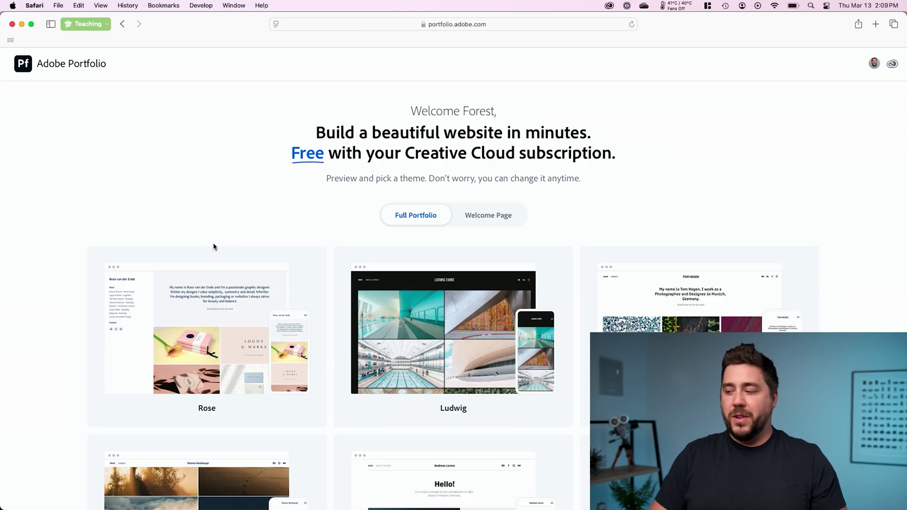
Scroll down the theme grid and preview the Andreas theme.
scroll(214, 246, "down", 2)
scroll(213, 246, "down", 4)
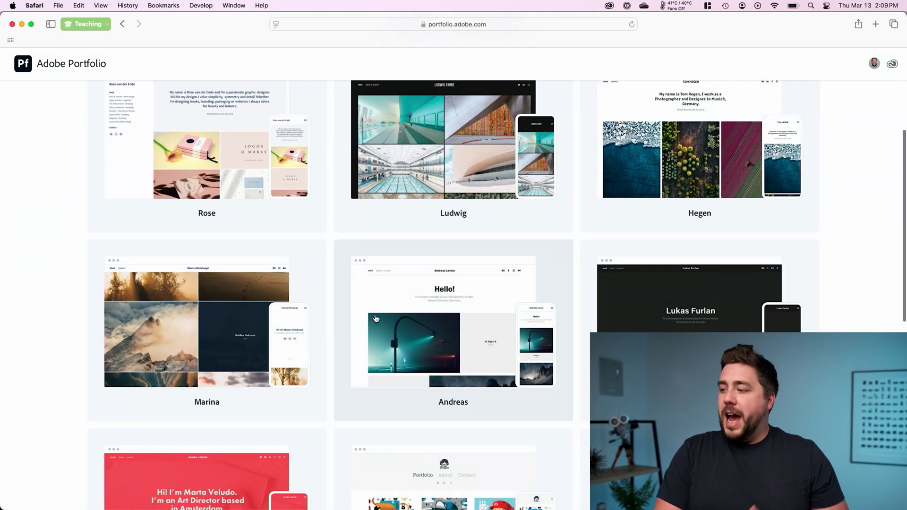
left_click(394, 318)
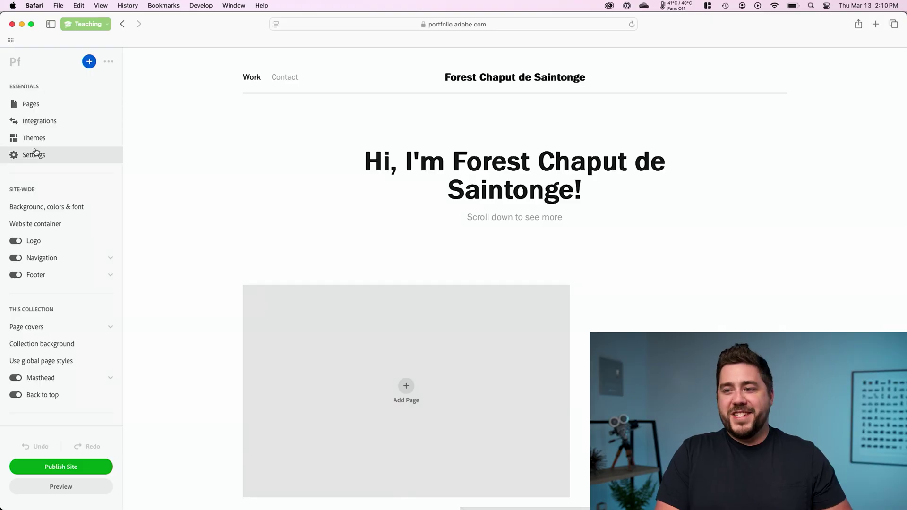
left_click(33, 155)
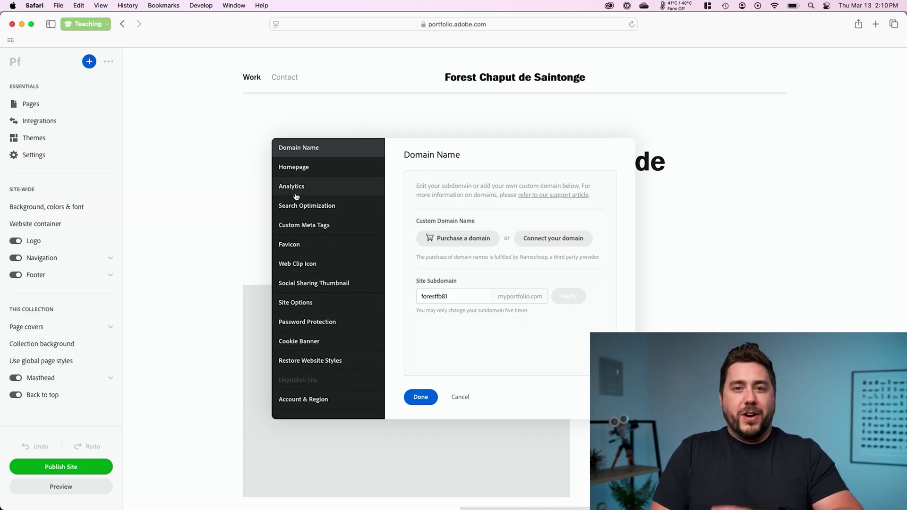
left_click(309, 208)
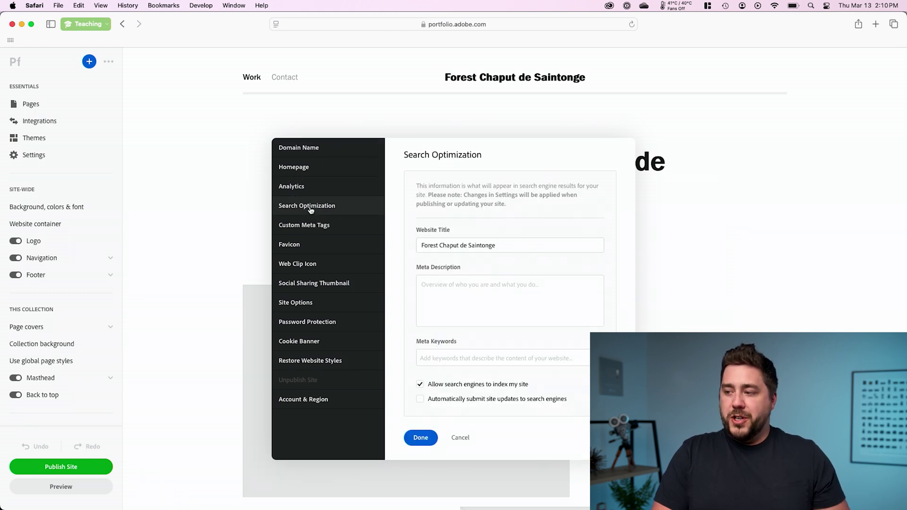
left_click(312, 227)
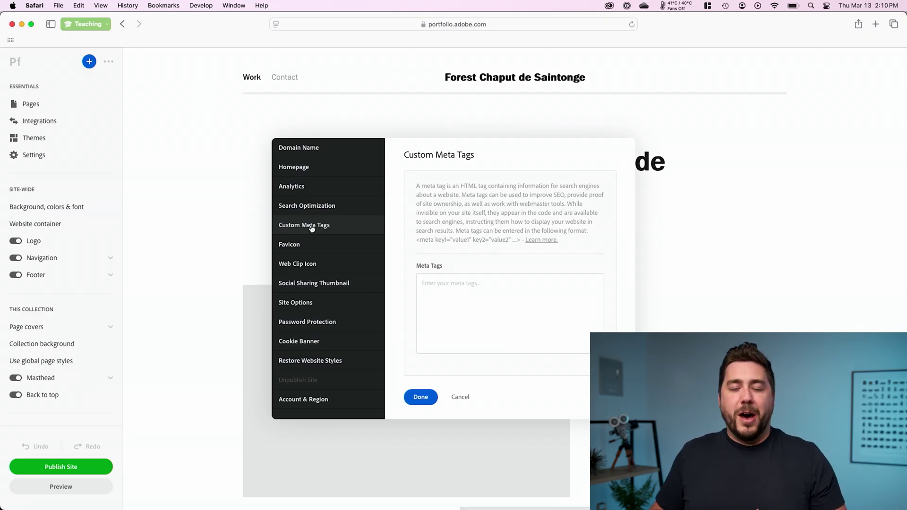
left_click(304, 187)
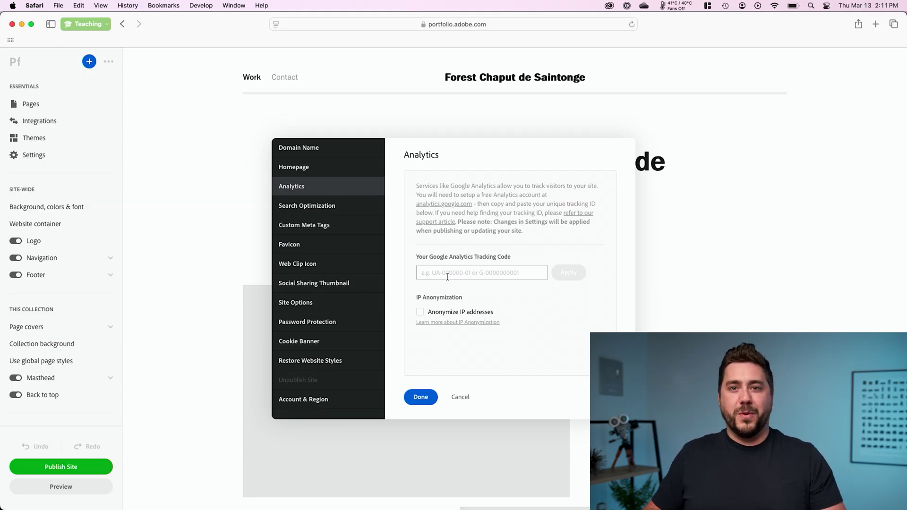
left_click(420, 397)
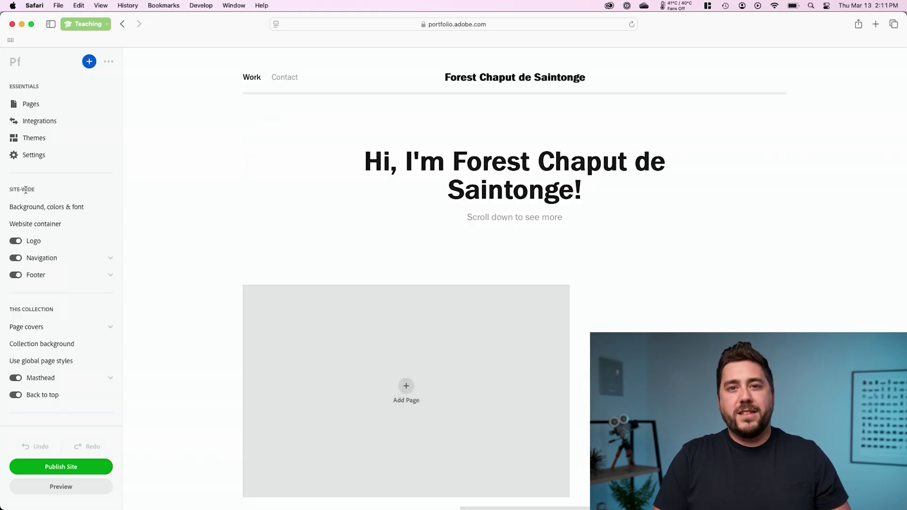
Add the Poppins font from Adobe Fonts to the site's available fonts.
left_click(36, 211)
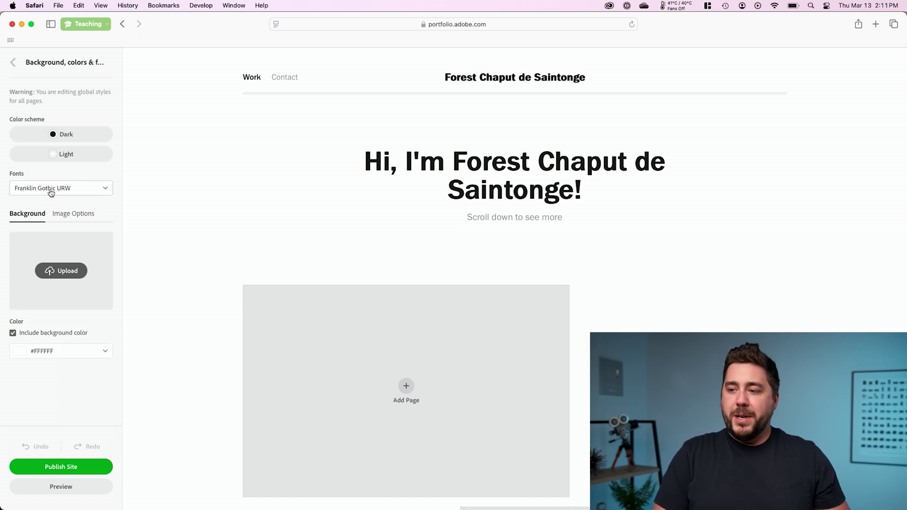
left_click(50, 193)
left_click(56, 208)
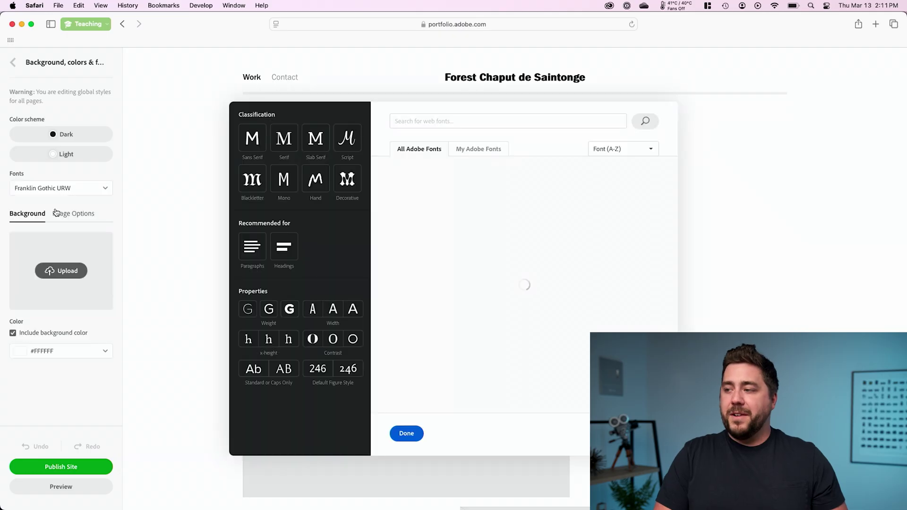
left_click(417, 124)
type("poppins")
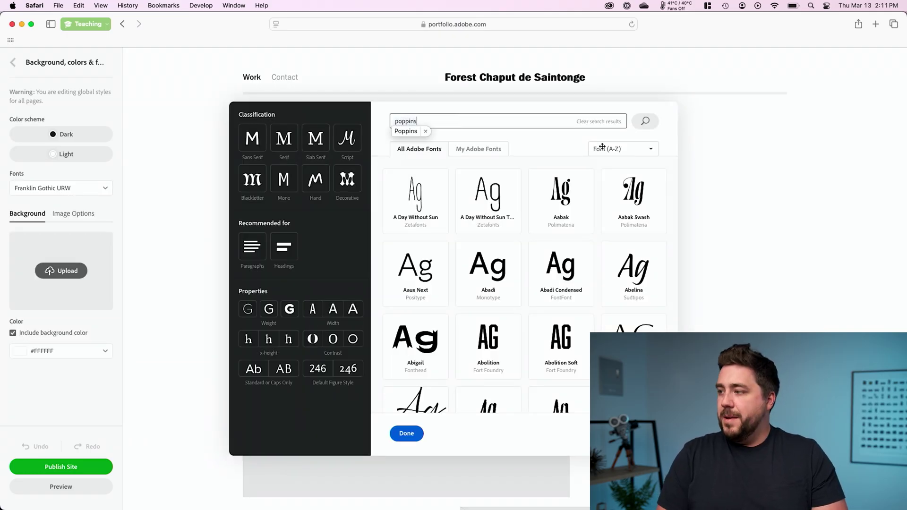
key("Return")
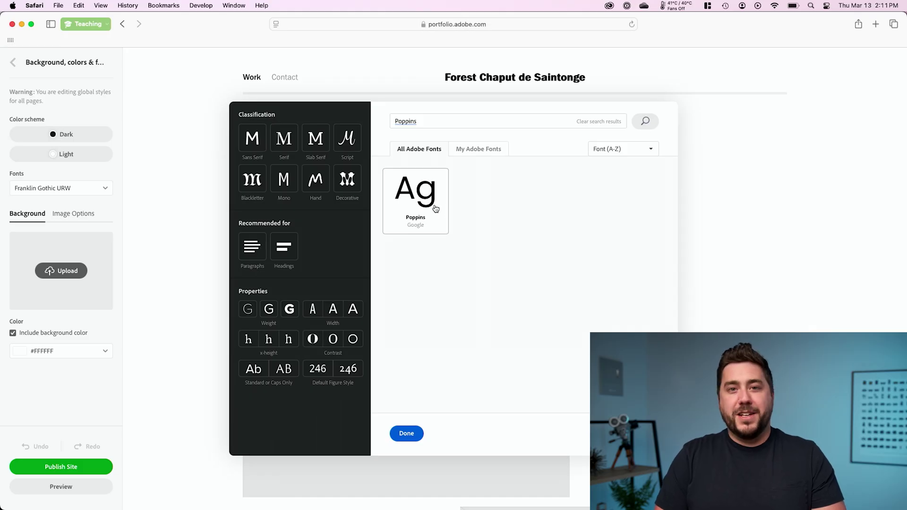
left_click(409, 208)
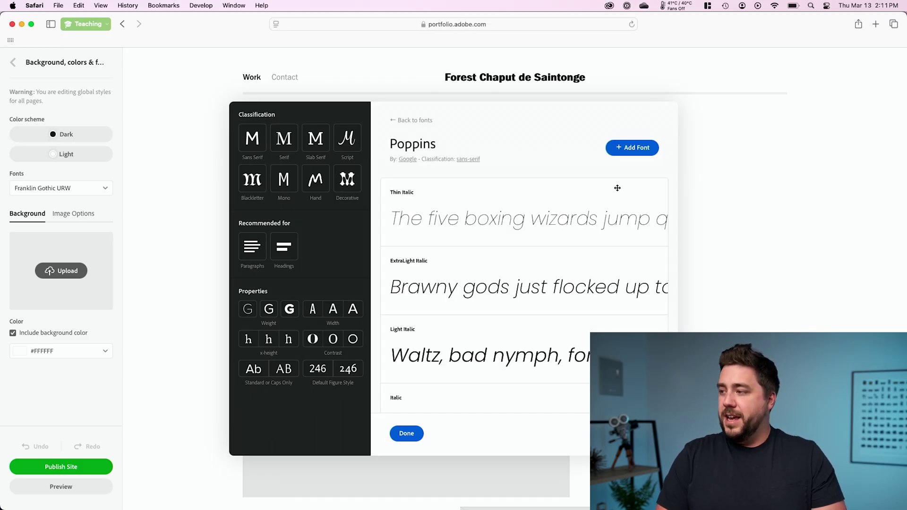
left_click(630, 149)
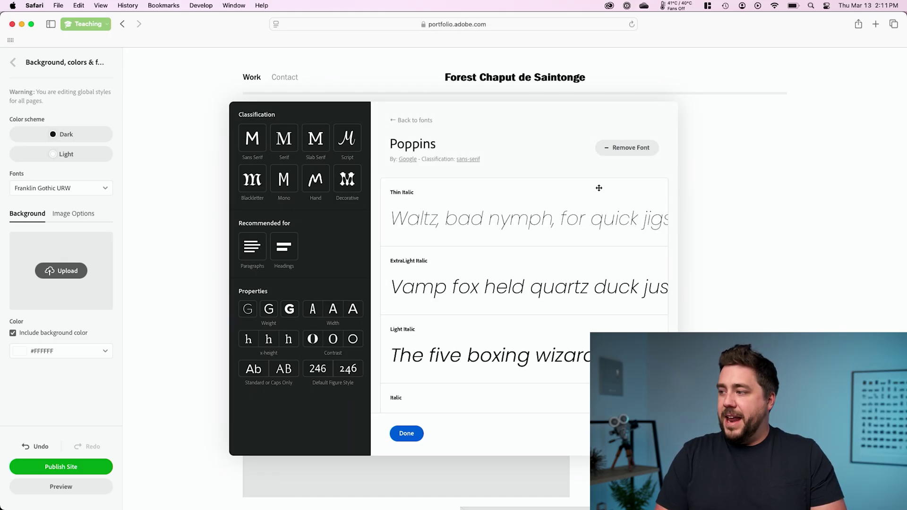
left_click(406, 433)
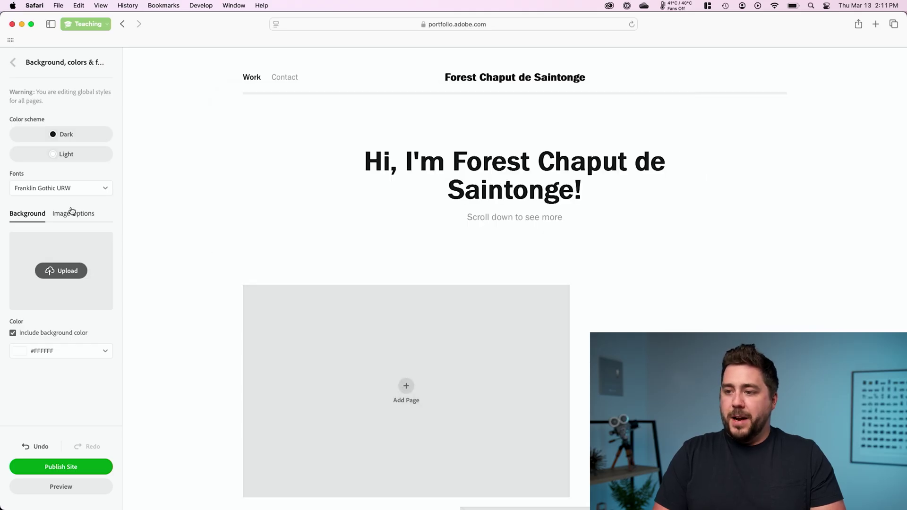
Select Poppins as the sitewide font in place of Franklin Gothic URW.
left_click(65, 187)
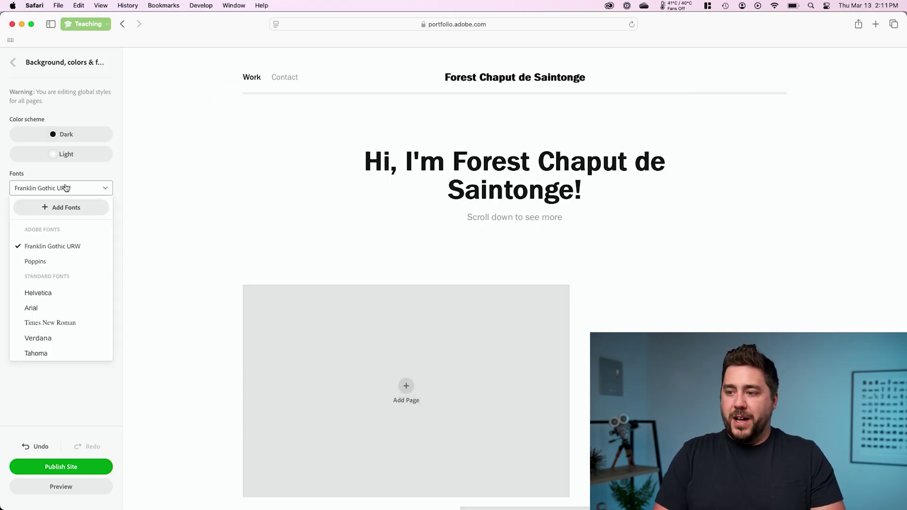
left_click(41, 264)
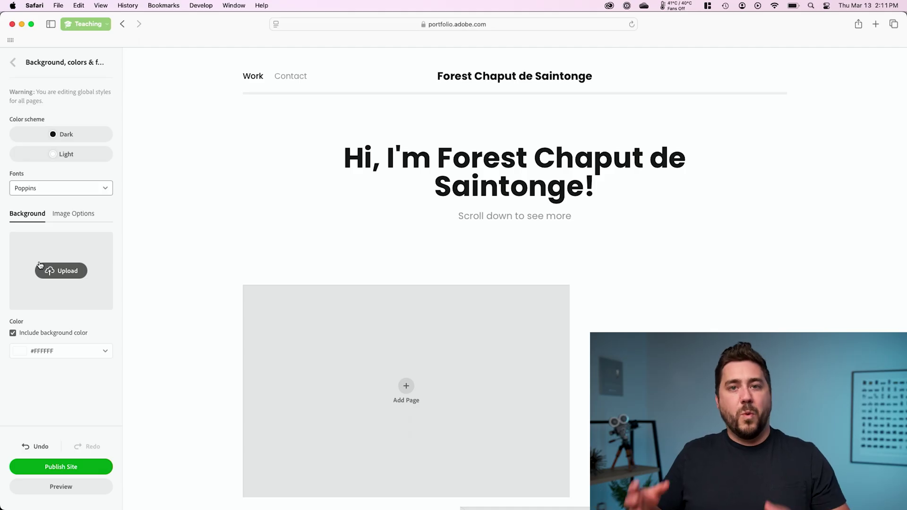
left_click(13, 61)
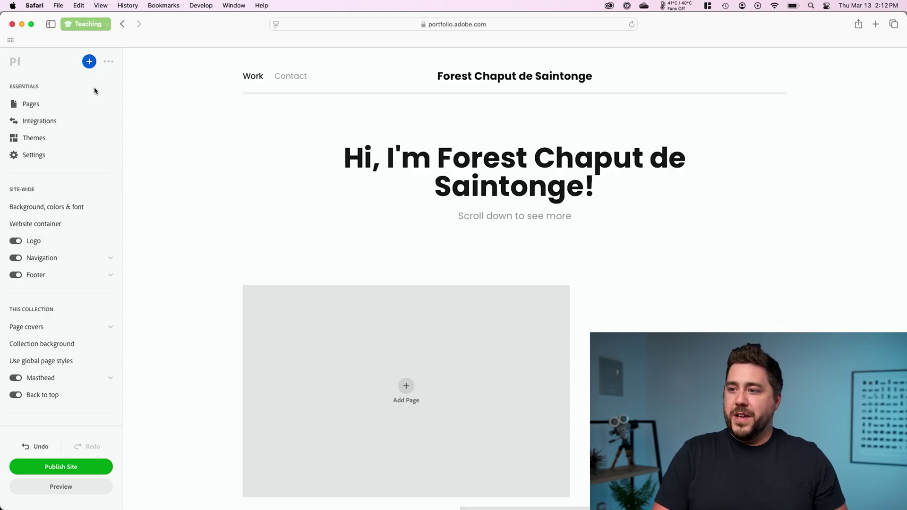
Start a new Lightroom Album page and open the Adobe Portfolio album folder.
left_click(31, 104)
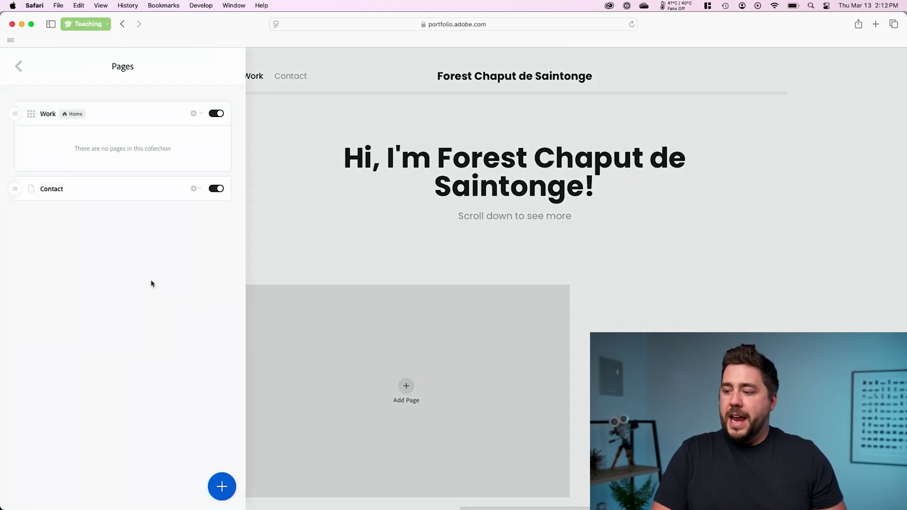
left_click(222, 487)
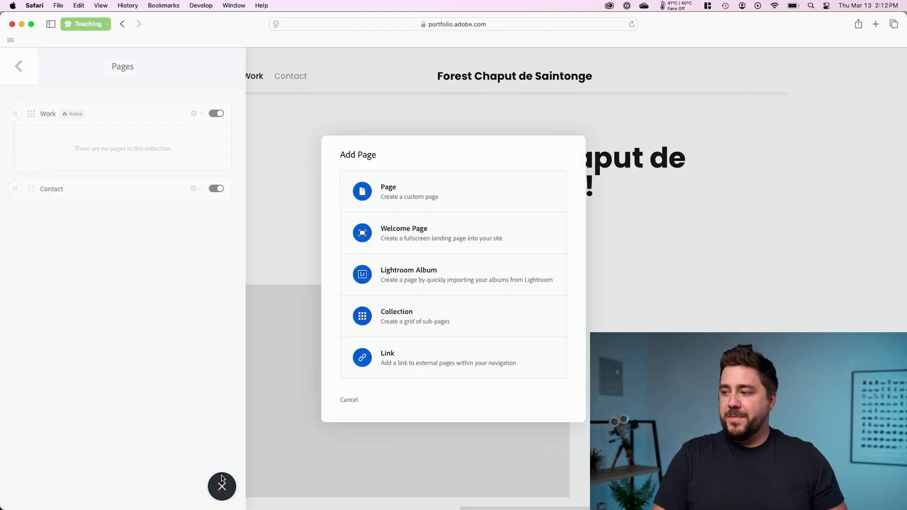
left_click(399, 270)
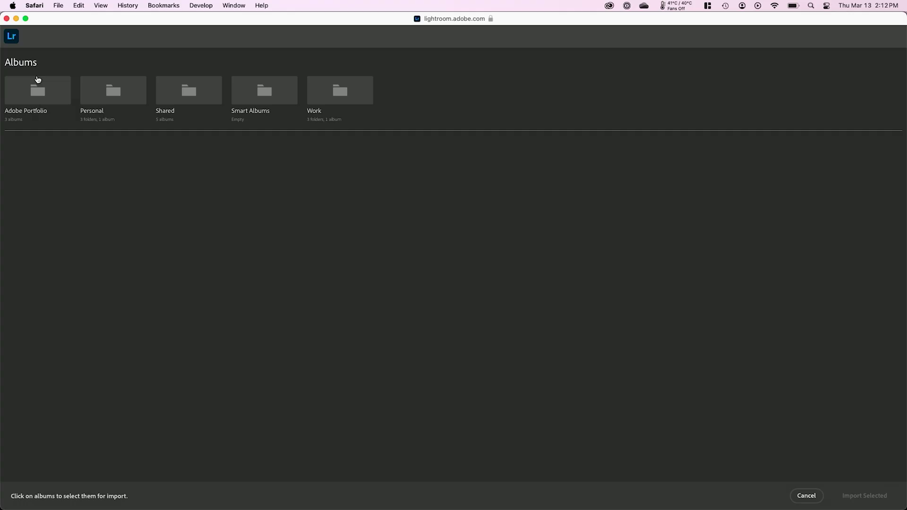
left_click(37, 97)
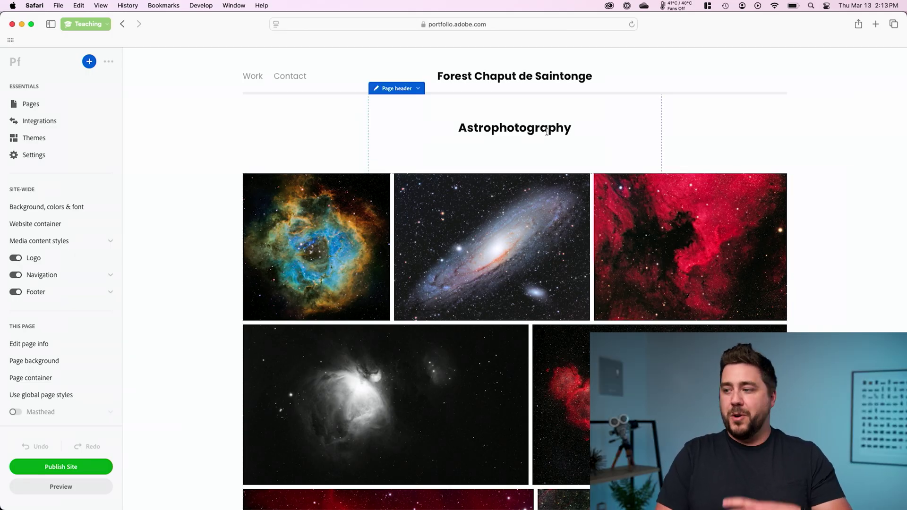
Import the Lightroom Alaska album from the Adobe Portfolio folder as a new page.
scroll(534, 191, "down", 5)
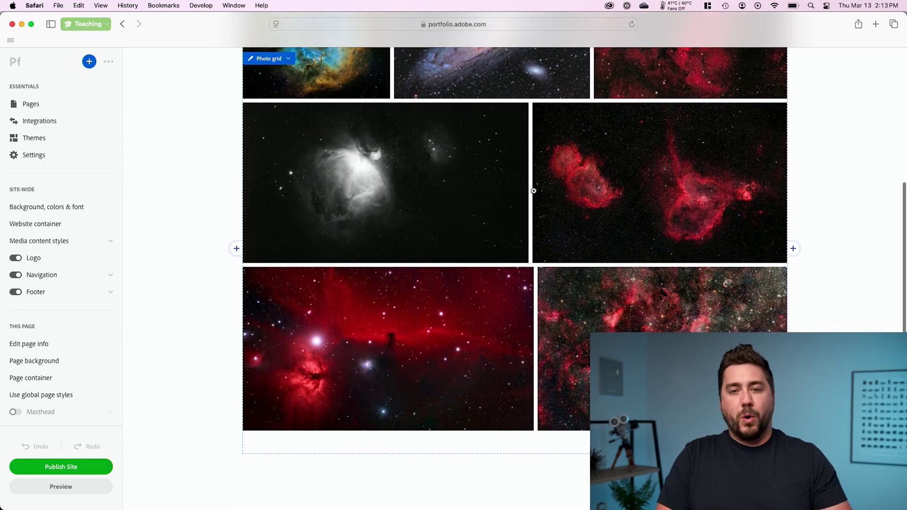
scroll(534, 191, "up", 5)
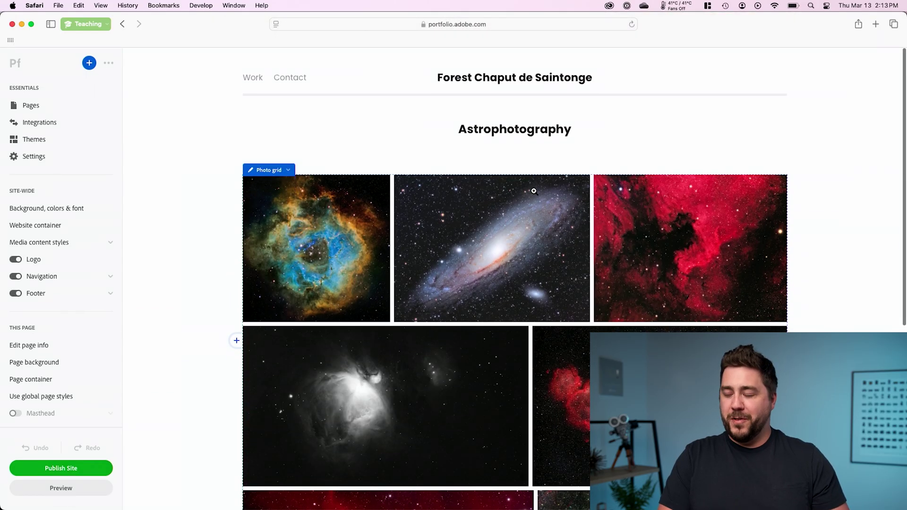
left_click(48, 105)
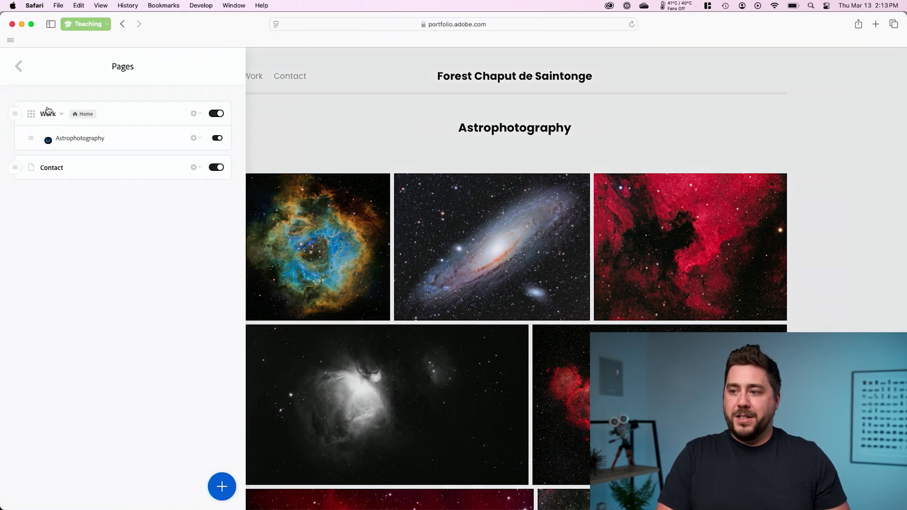
left_click(222, 486)
left_click(392, 290)
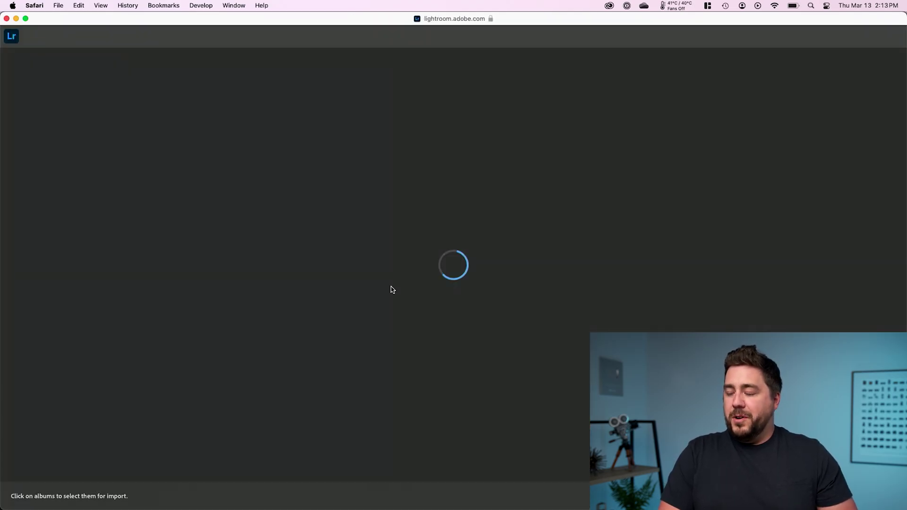
left_click(47, 100)
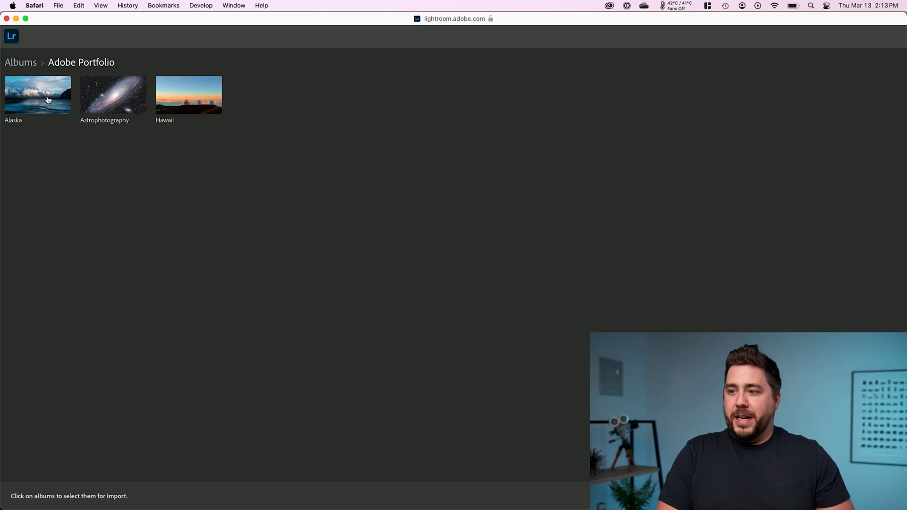
left_click(47, 99)
left_click(860, 496)
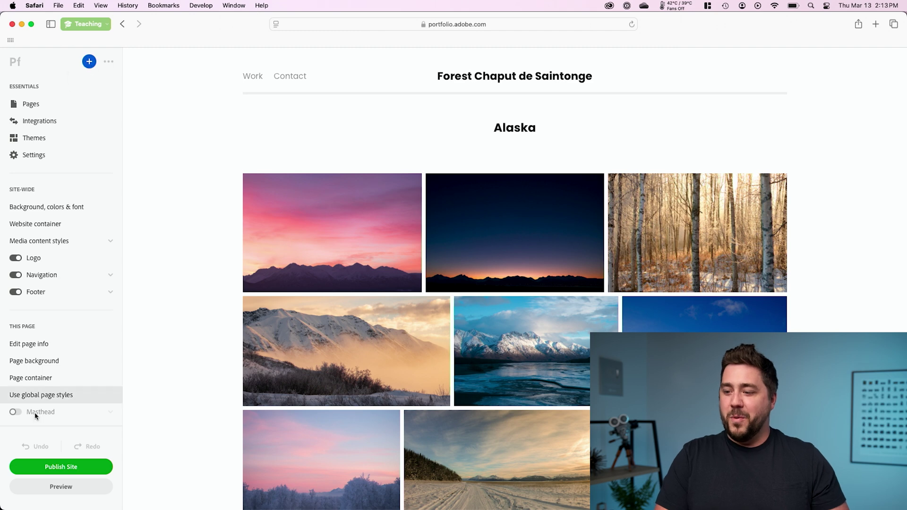
left_click(51, 108)
Pick the Hawaii album from the Adobe Portfolio folder for a new Lightroom Album page.
left_click(222, 482)
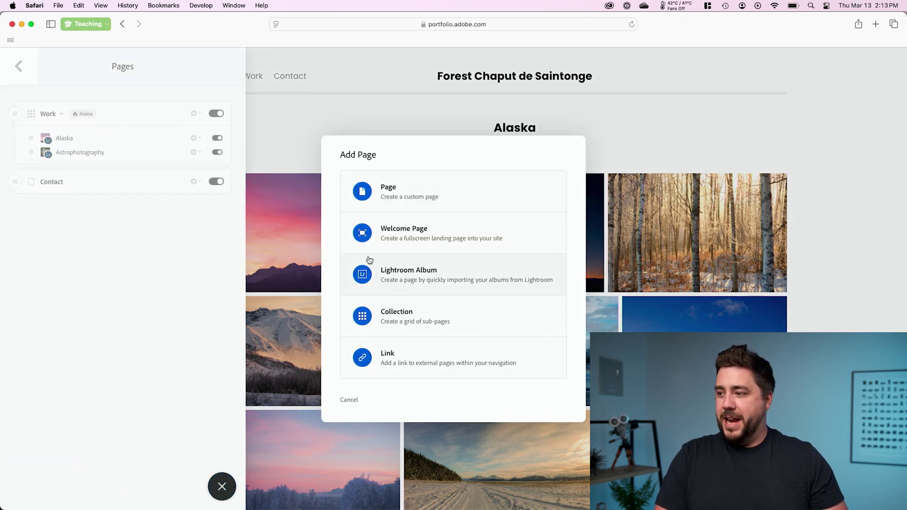
left_click(403, 271)
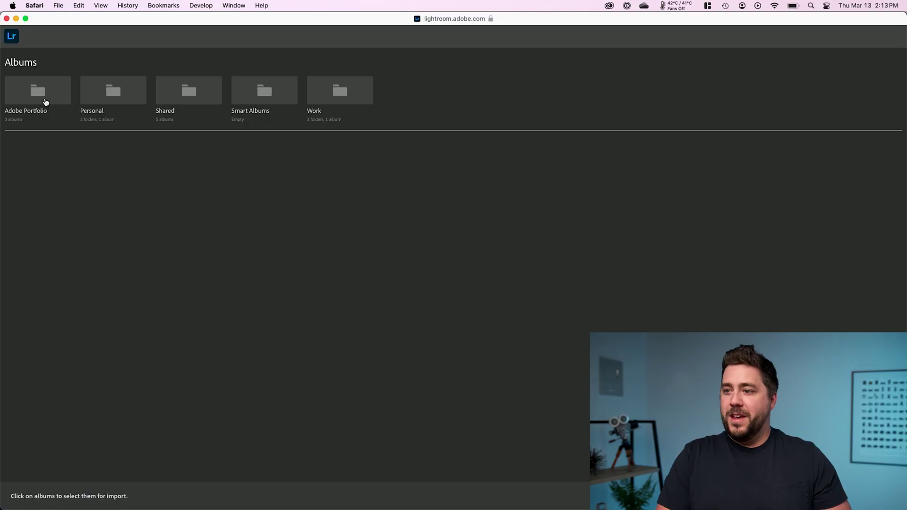
left_click(46, 103)
left_click(211, 98)
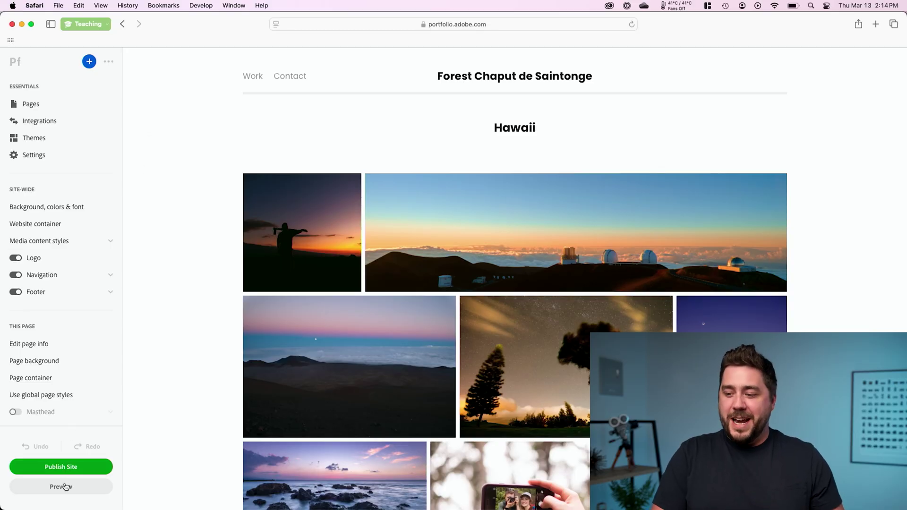
Preview the site, go to the Work collection, and open the Alaska gallery tile.
left_click(71, 493)
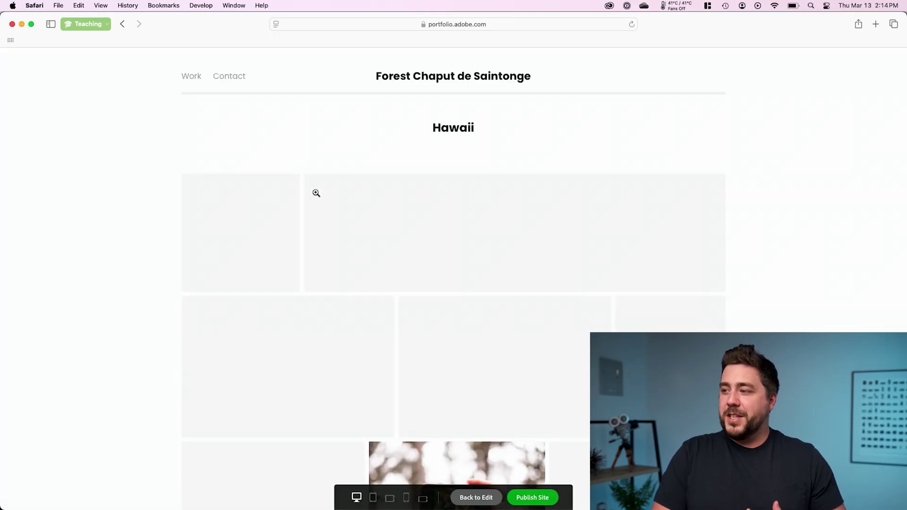
left_click(194, 79)
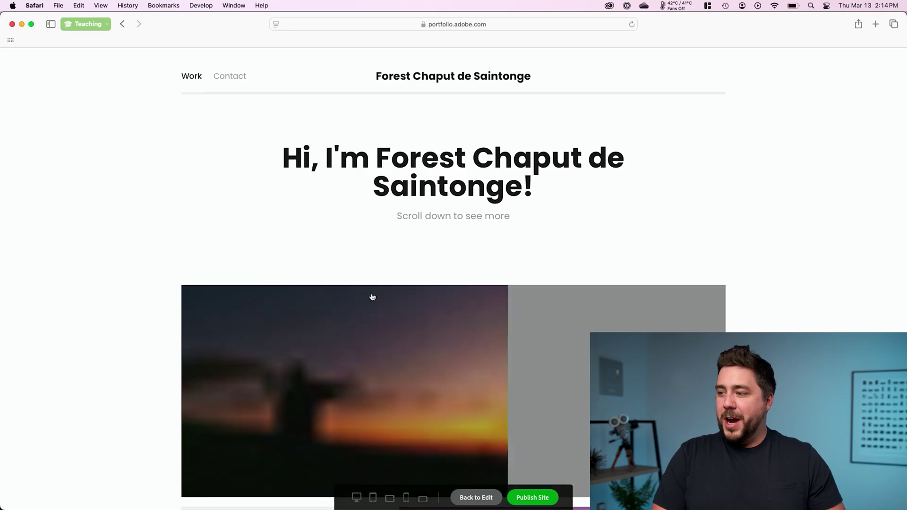
scroll(544, 213, "down", 1)
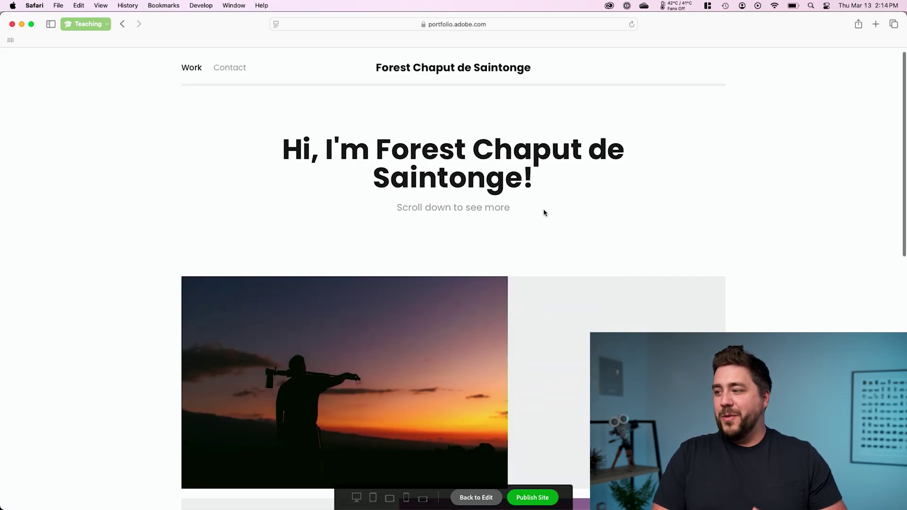
scroll(544, 213, "down", 10)
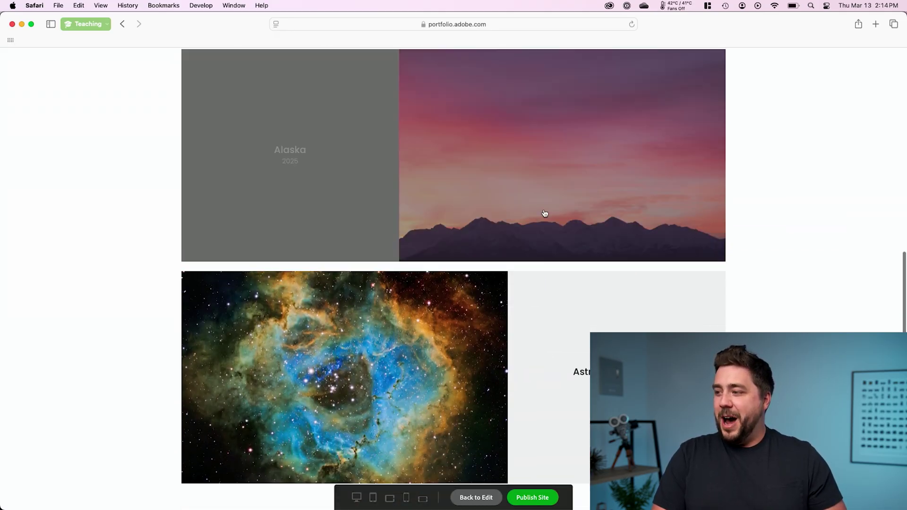
scroll(543, 210, "up", 6)
scroll(543, 211, "down", 5)
left_click(325, 184)
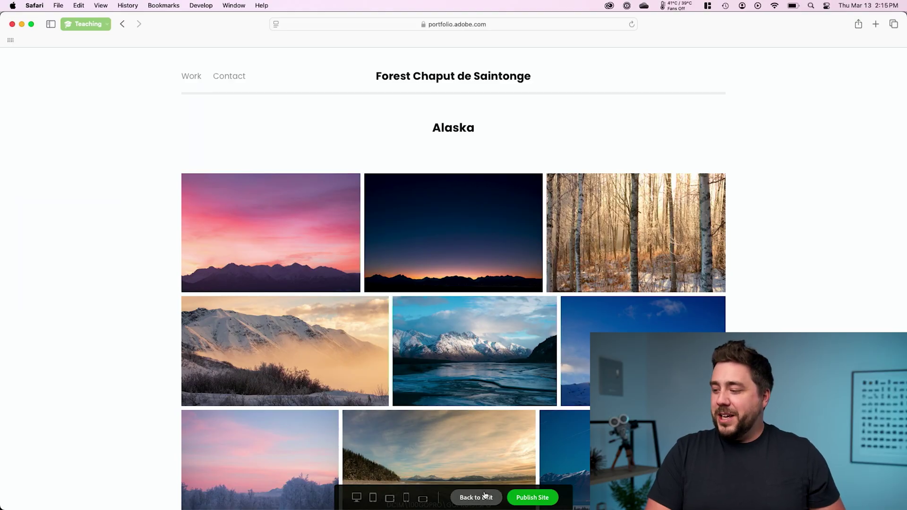
Back in the editor, create a blank 'About Me' page placed in the top navigation.
left_click(484, 500)
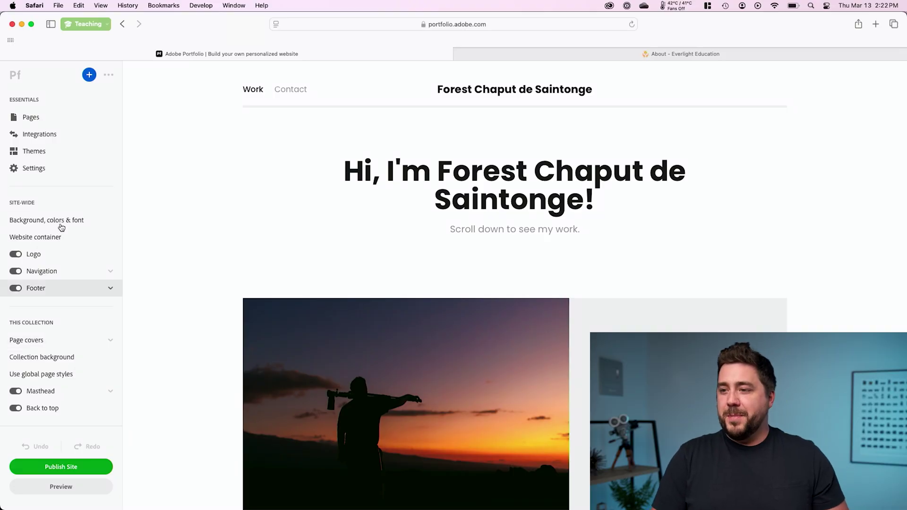
left_click(31, 118)
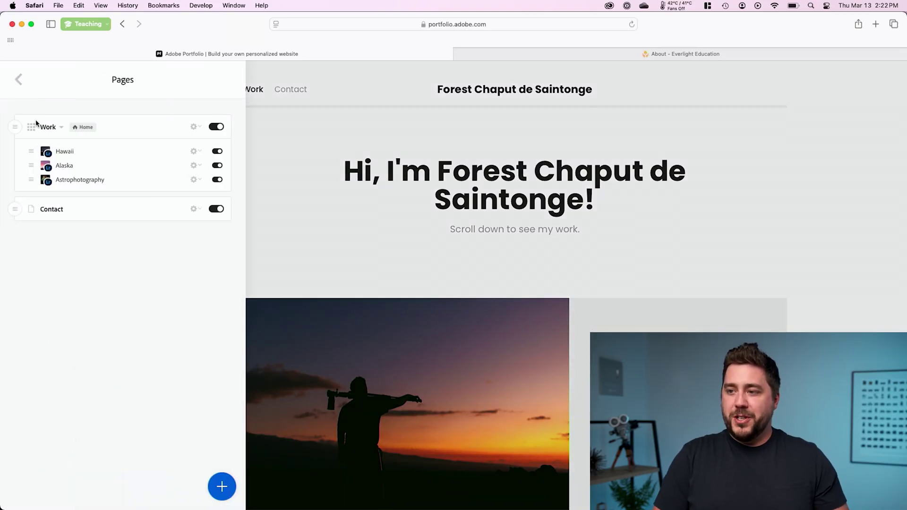
left_click(220, 485)
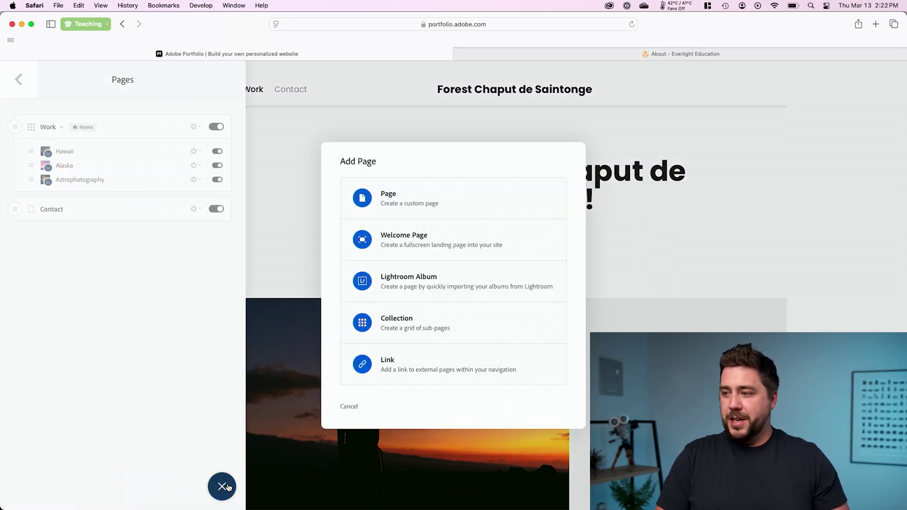
left_click(405, 210)
type("About Me")
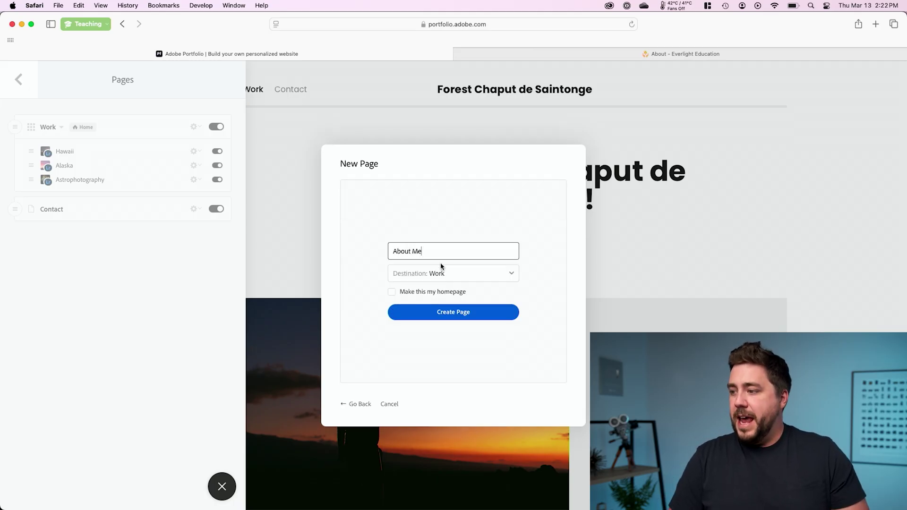
left_click(435, 278)
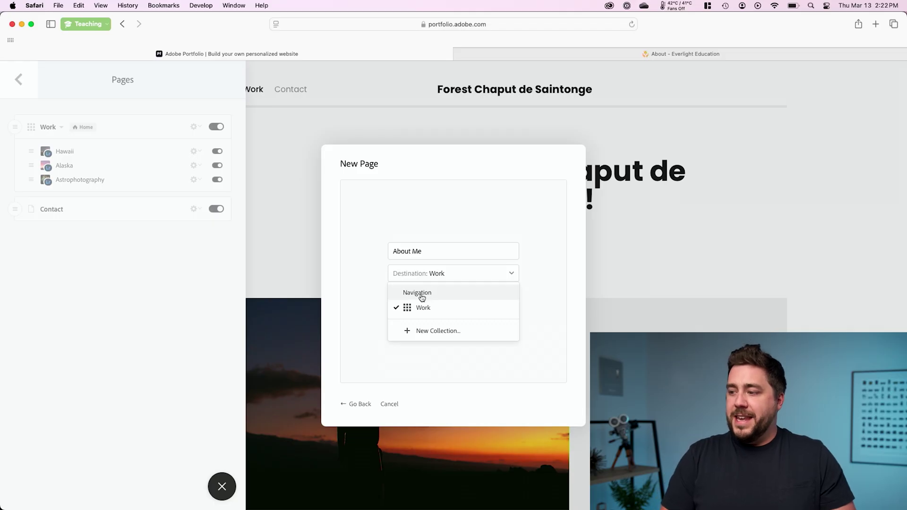
left_click(421, 293)
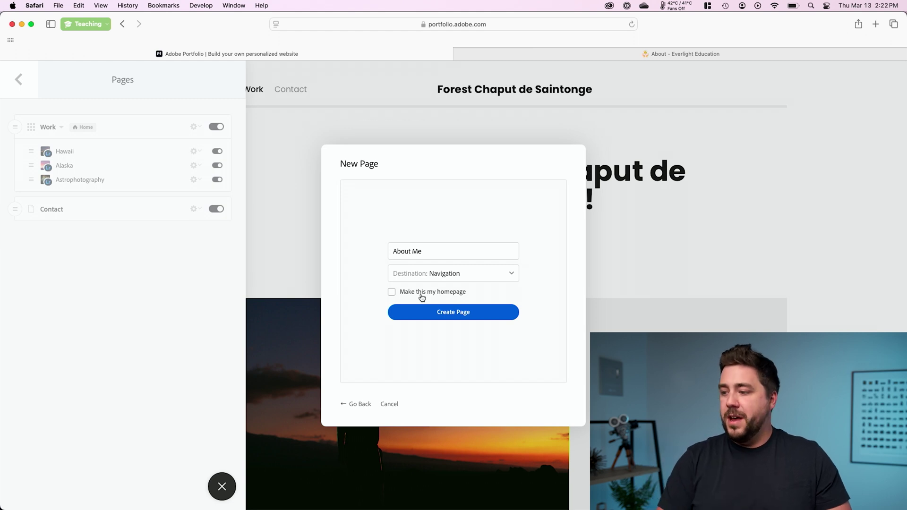
left_click(435, 320)
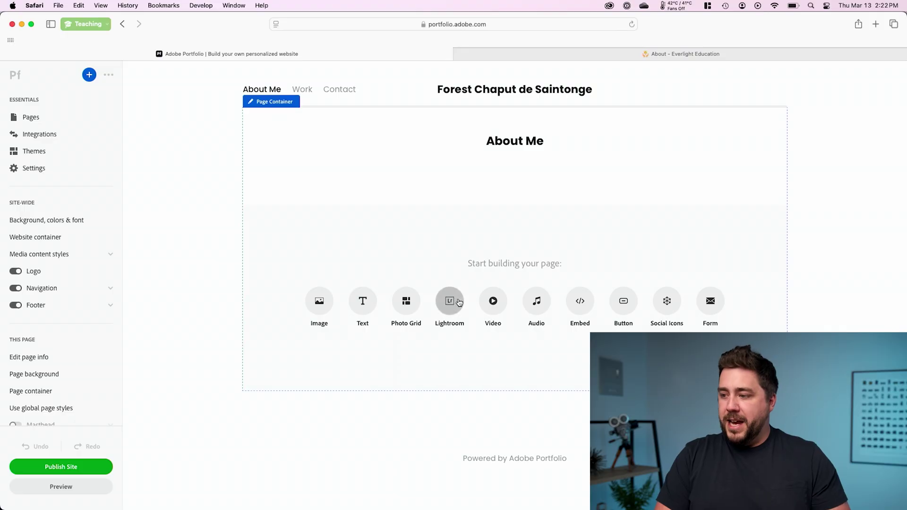
Upload the headshot photo file into the empty About Me page.
left_click(329, 307)
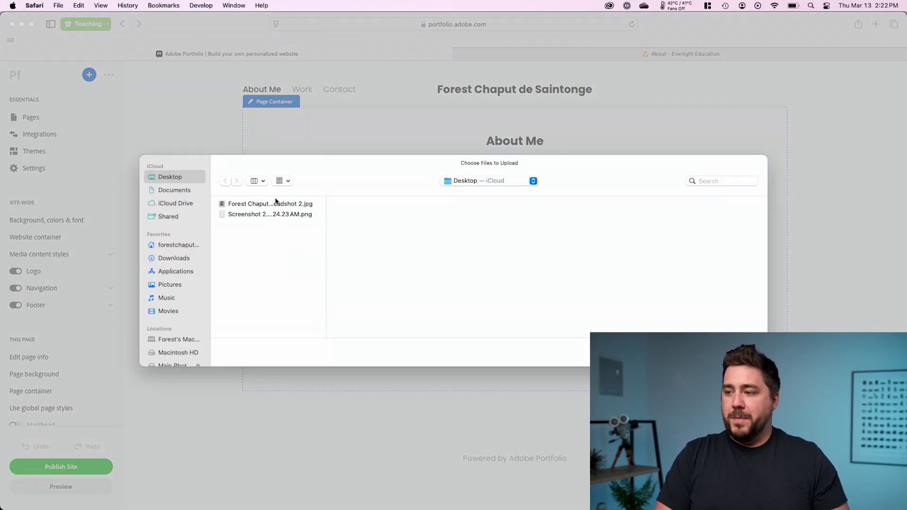
left_click(277, 203)
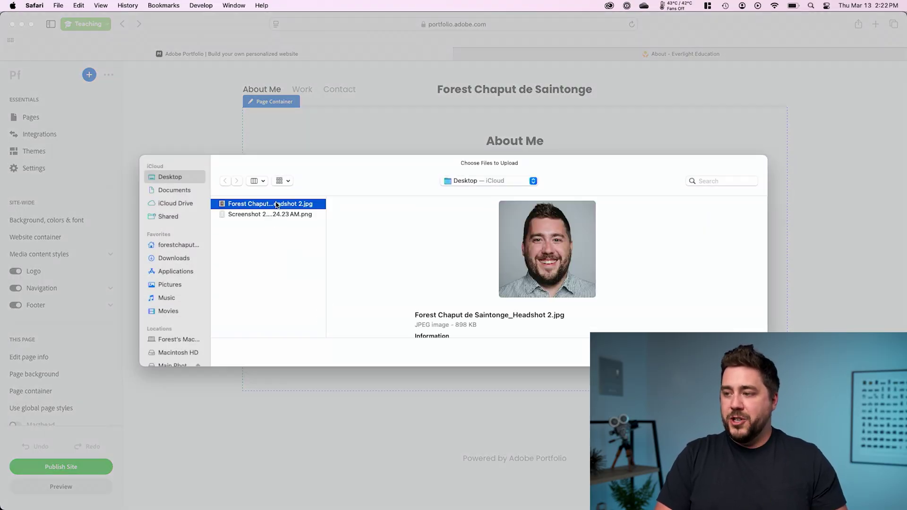
key("Return")
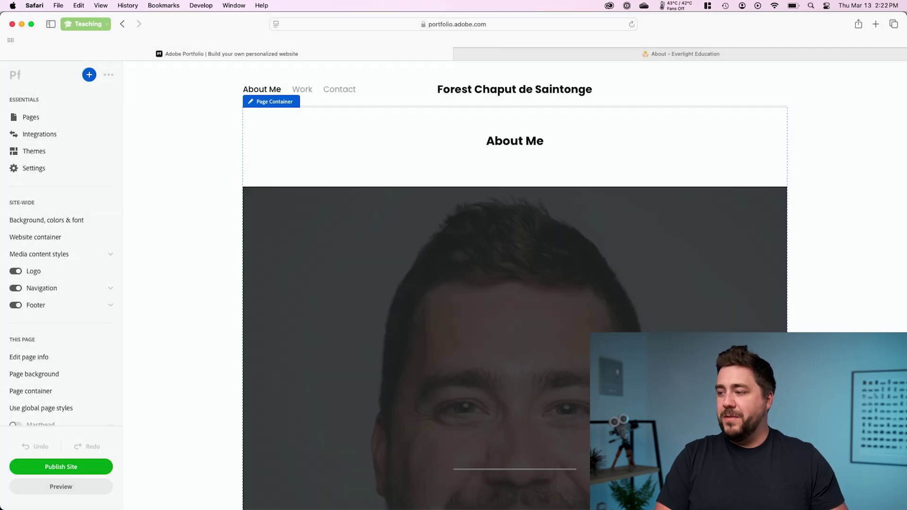
scroll(515, 283, "down", 2)
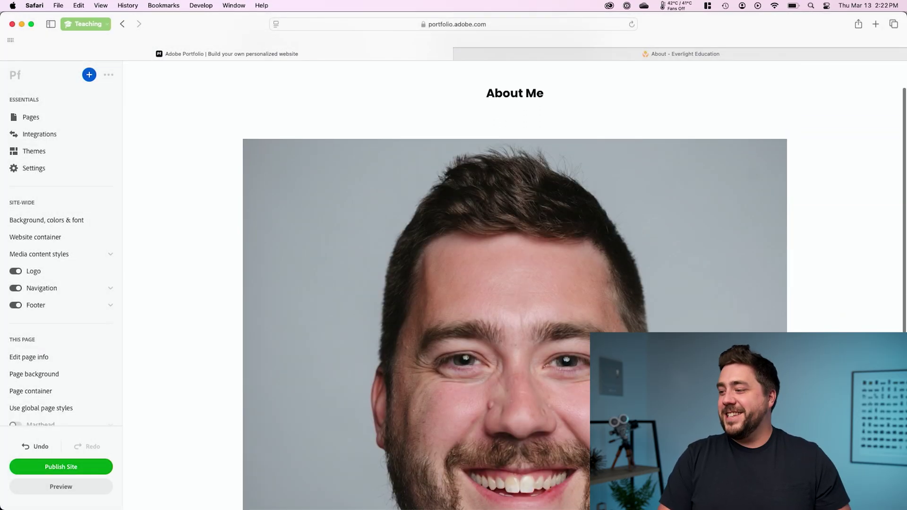
scroll(664, 255, "down", 1)
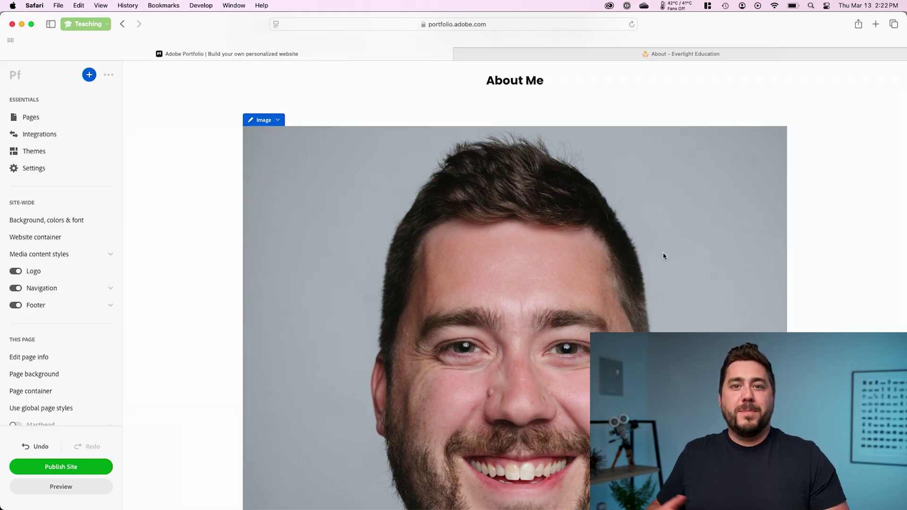
Copy the selected bio text from the Everlight Education About tab, then return to Portfolio.
left_click(623, 58)
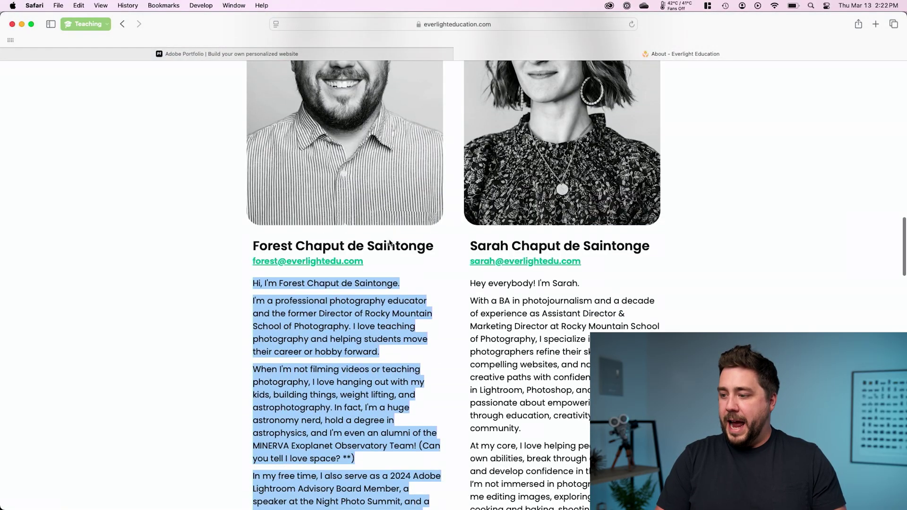
right_click(355, 283)
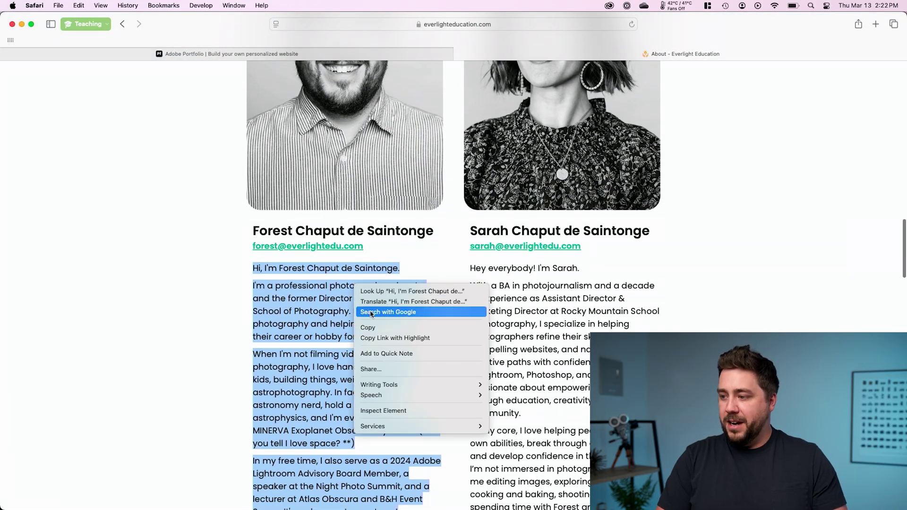
left_click(377, 328)
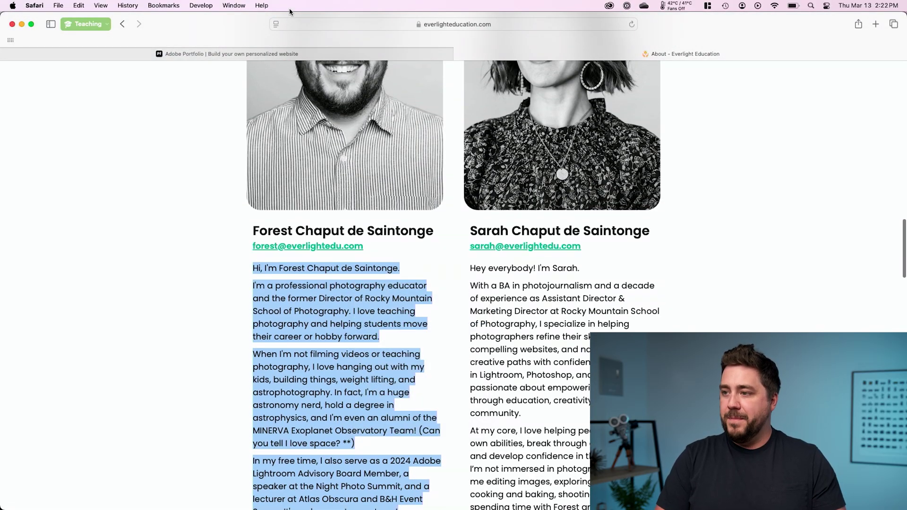
mouse_move(276, 54)
left_click(278, 55)
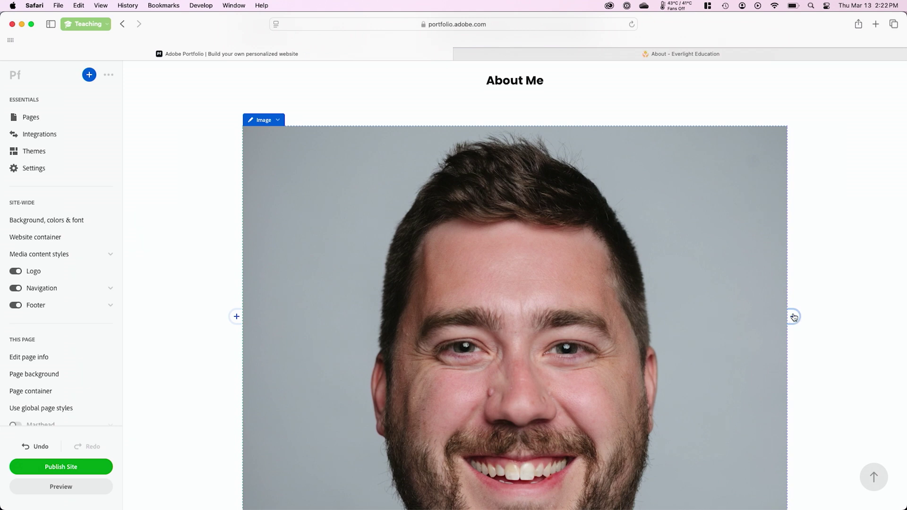
Add a text block beside the headshot and paste the copied bio into it.
left_click(793, 317)
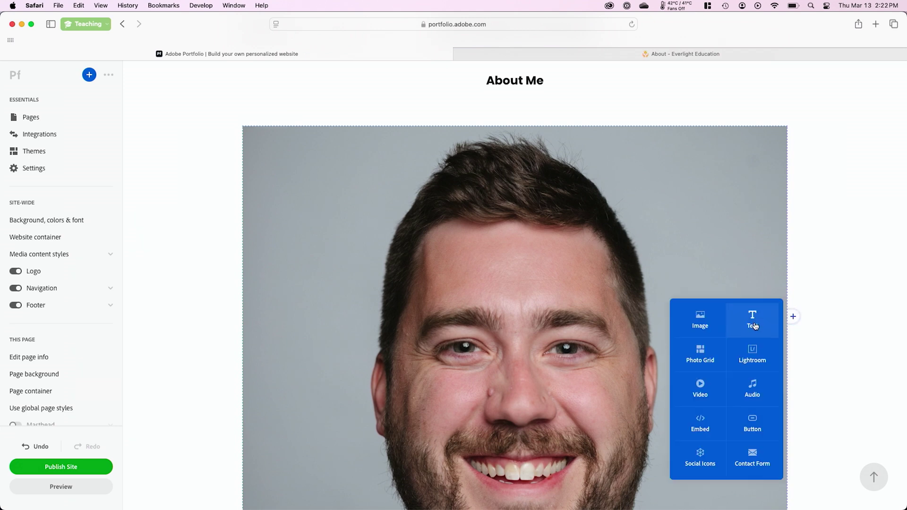
left_click(753, 322)
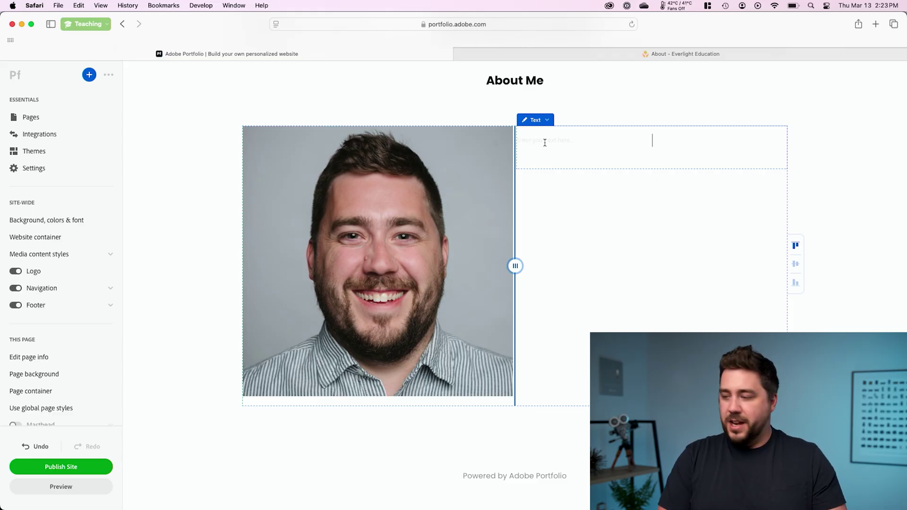
key("super+v")
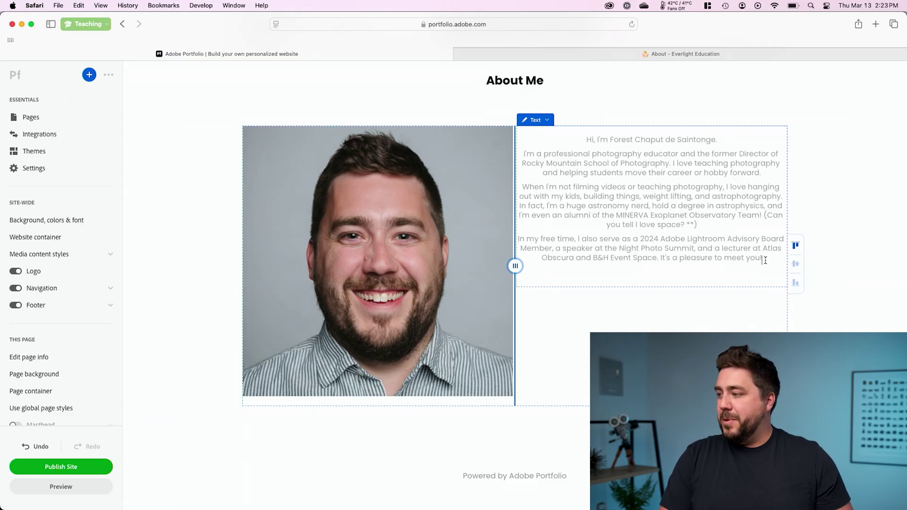
Make the bio text black and left-aligned.
left_click_drag(765, 260, 630, 148)
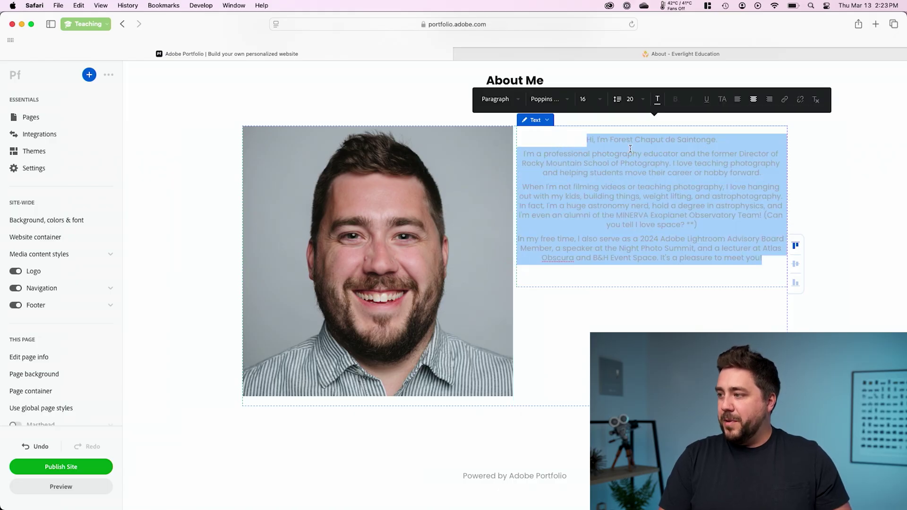
left_click(658, 100)
left_click(406, 284)
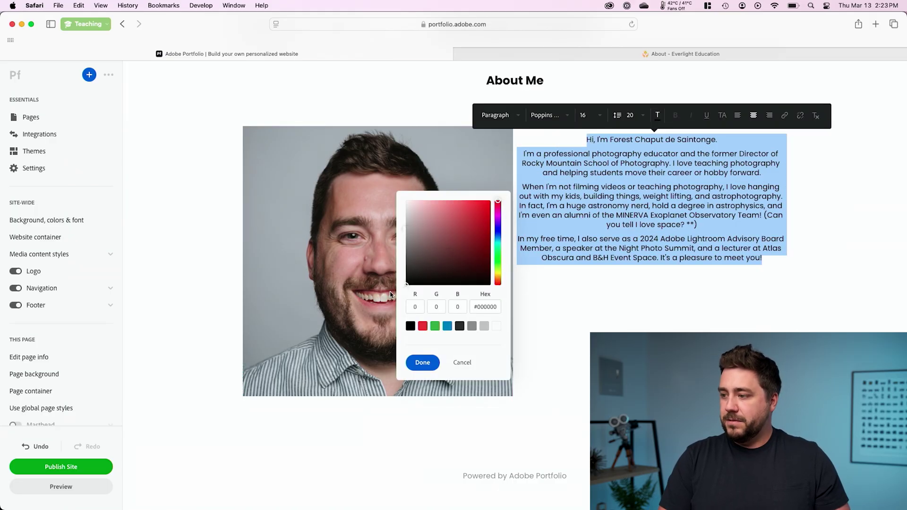
left_click(422, 362)
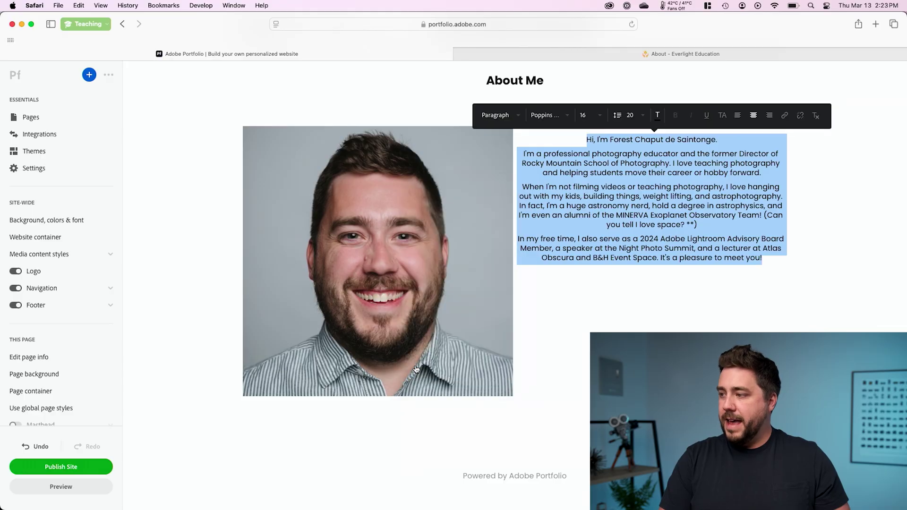
left_click(738, 116)
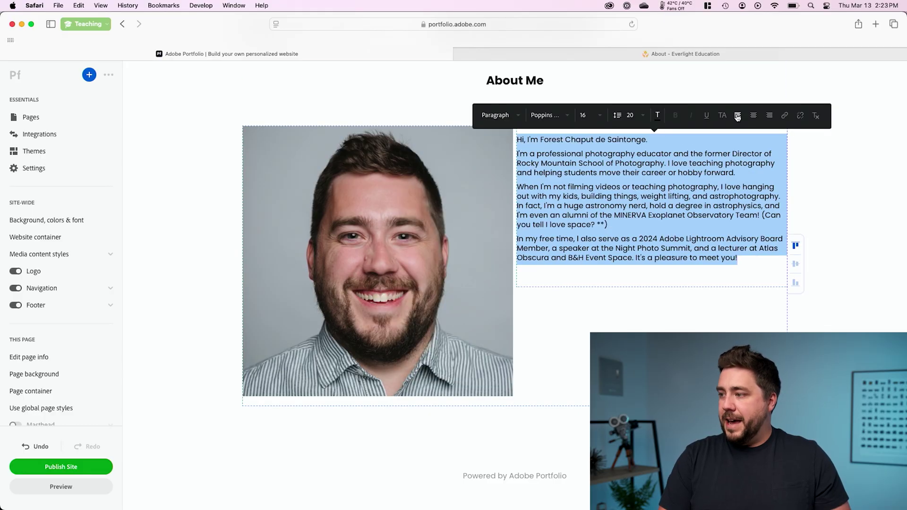
left_click(782, 295)
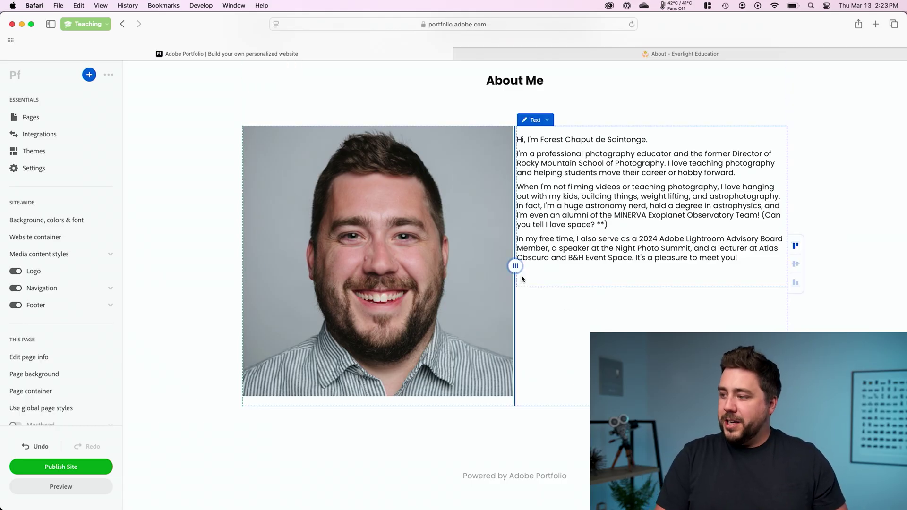
Drag the image-text divider left so the headshot column narrows to about a third.
left_click_drag(515, 267, 414, 284)
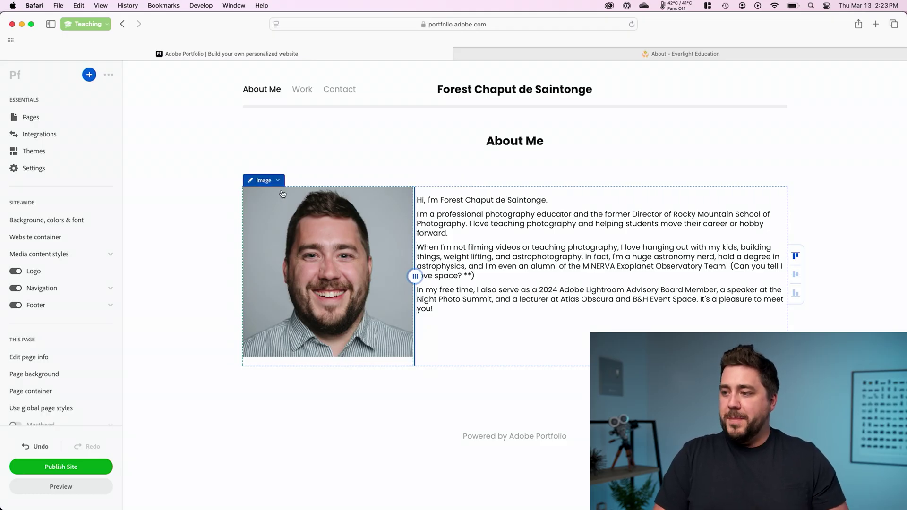
Set the headshot's % Width to 81 under Width, Alignment & Margins.
left_click(272, 182)
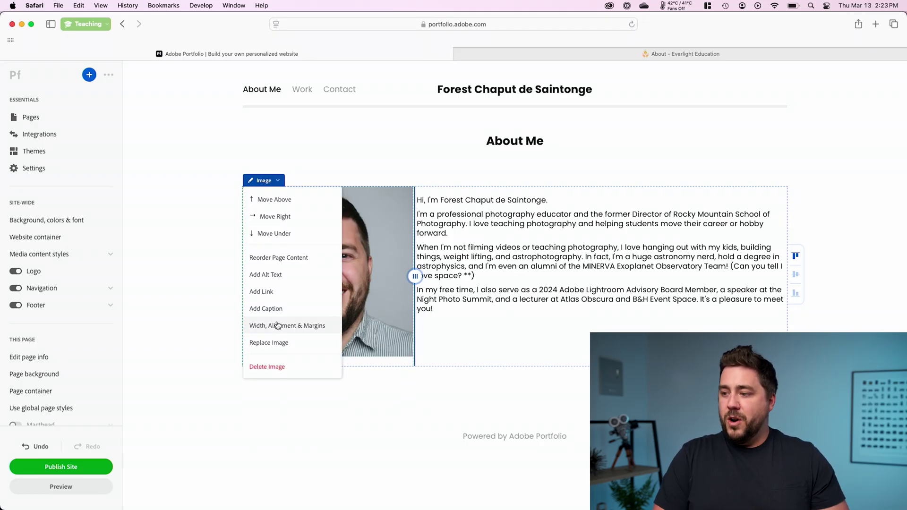
left_click(278, 326)
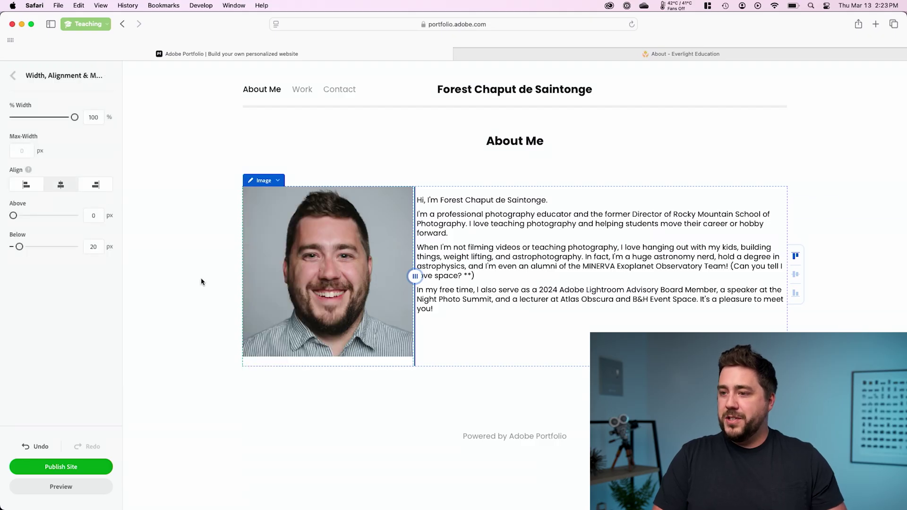
left_click_drag(74, 117, 64, 117)
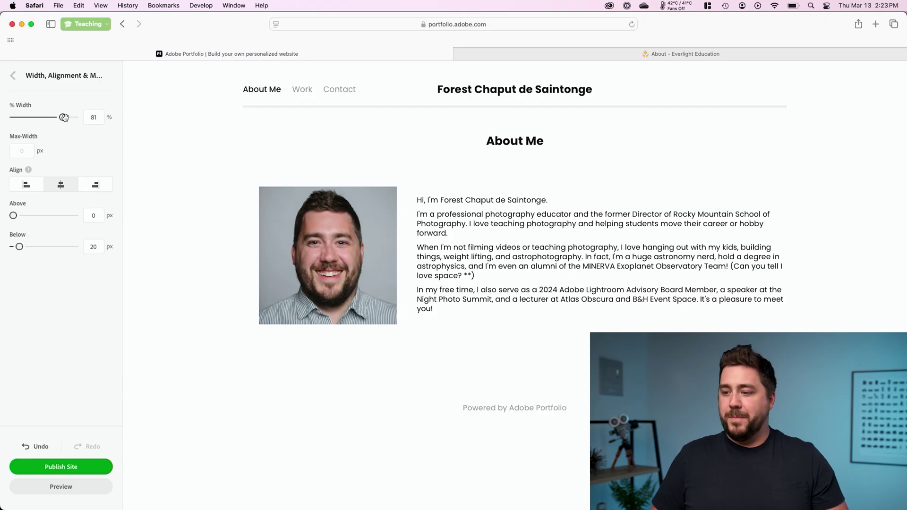
left_click(13, 76)
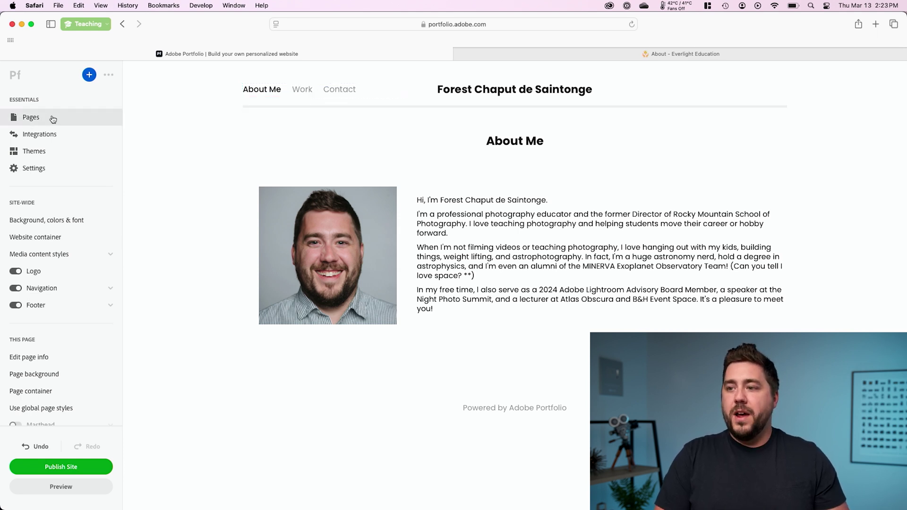
Move the About Me page below Work so navigation reads Work, About Me, Contact.
left_click(35, 122)
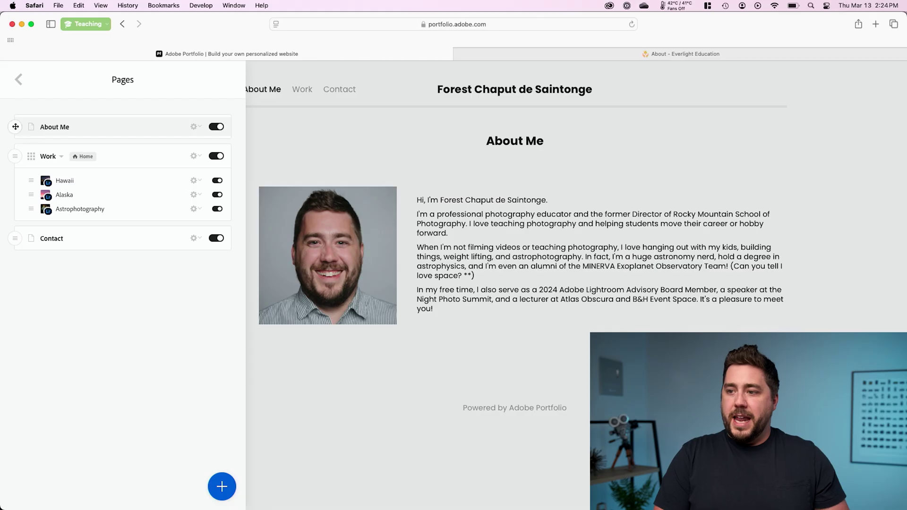
left_click_drag(15, 126, 19, 208)
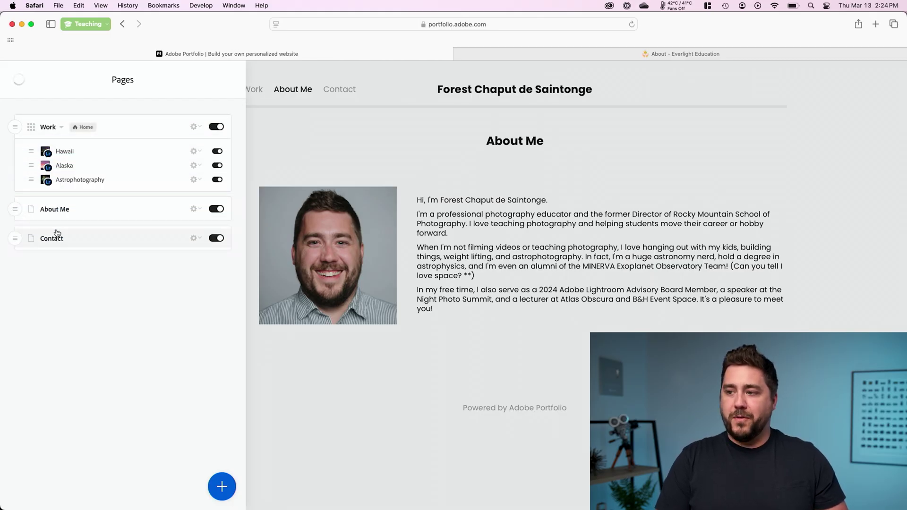
left_click(264, 236)
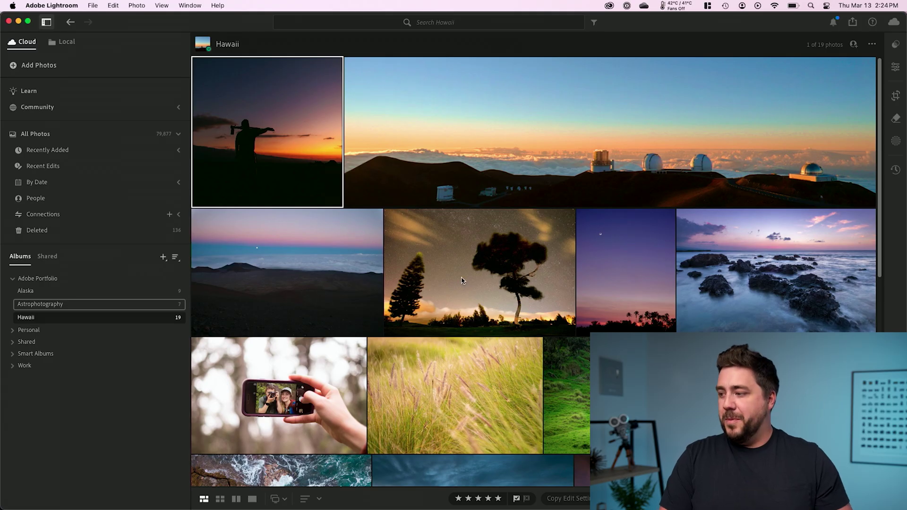
Remove the starry-night tree photo from the Lightroom Hawaii album, leaving 18 photos.
left_click(499, 265)
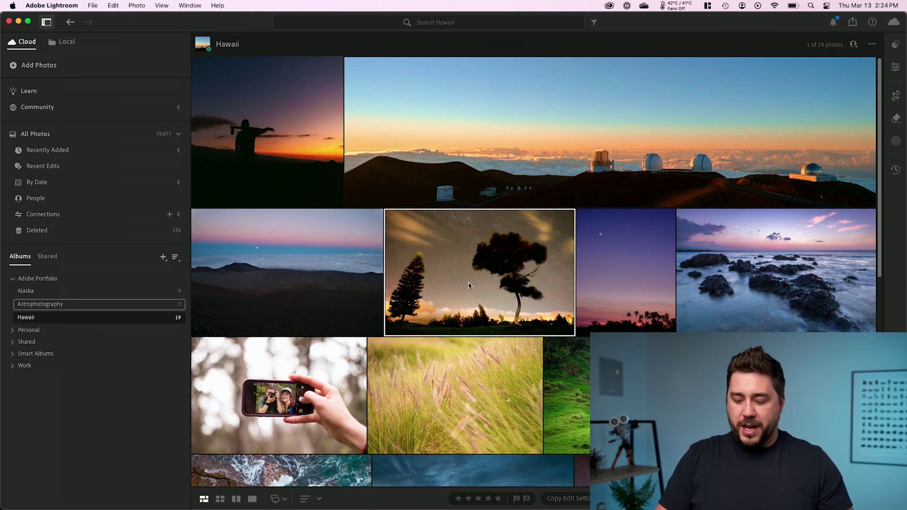
key("Delete")
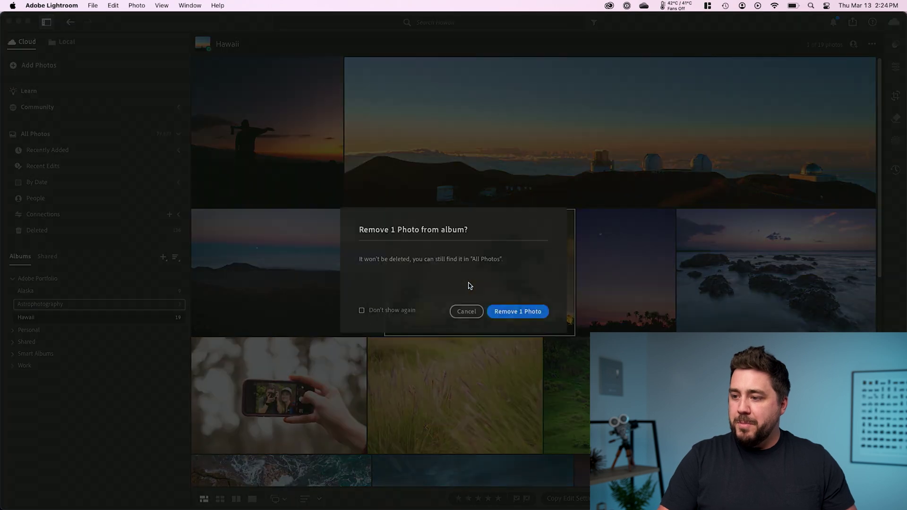
left_click(509, 313)
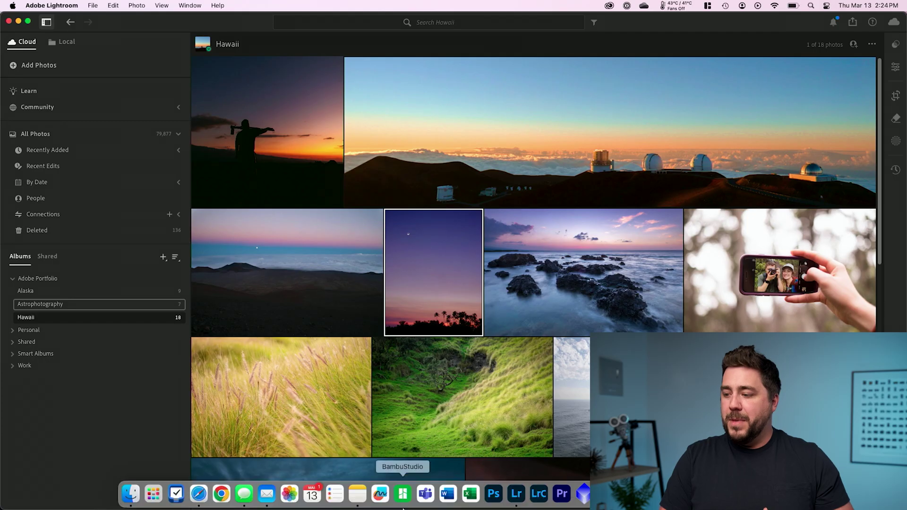
left_click(198, 496)
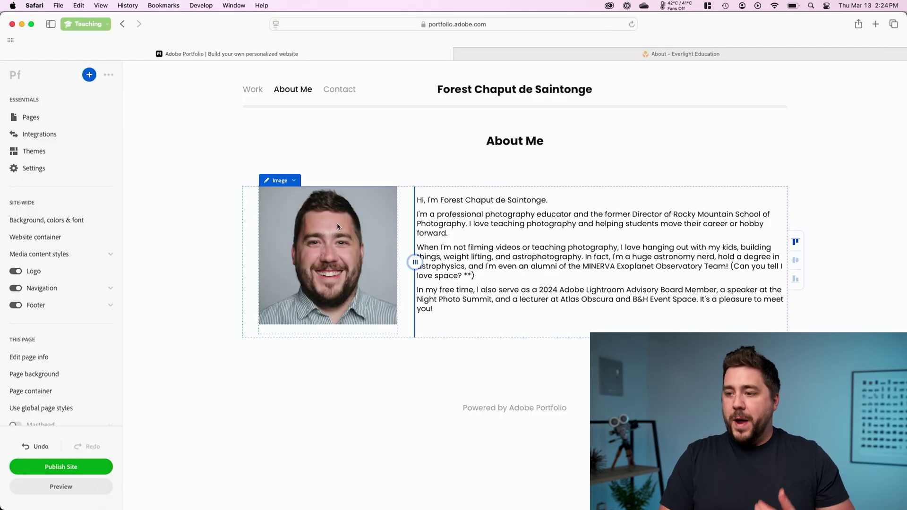
Reset the Hawaii page's photo grid from its Adobe Lightroom album.
left_click(64, 120)
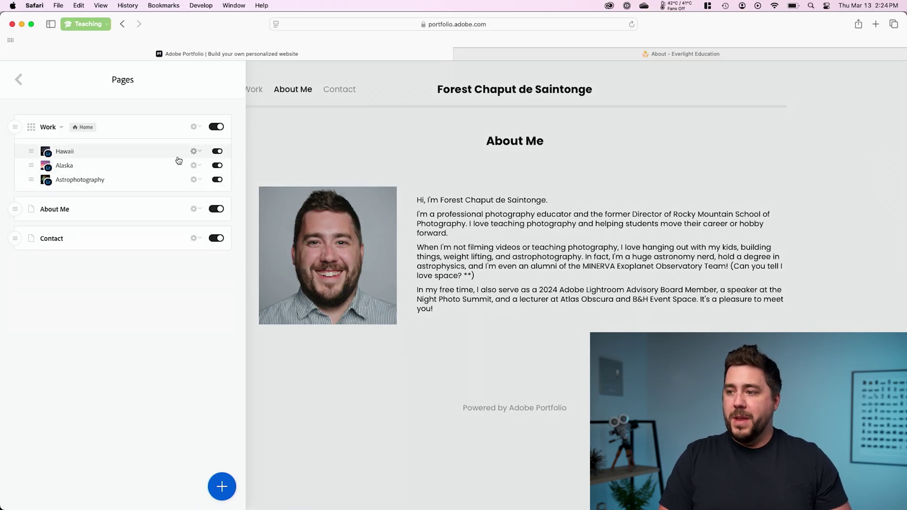
left_click(194, 152)
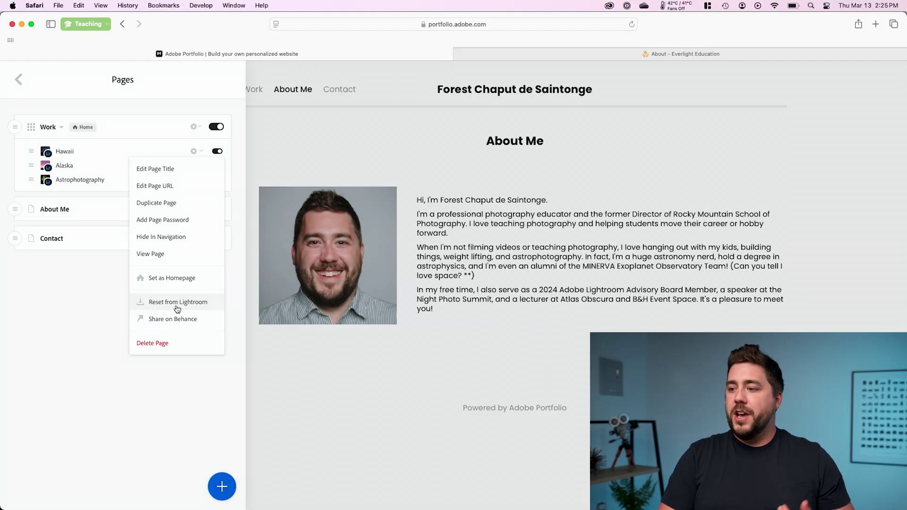
left_click(177, 302)
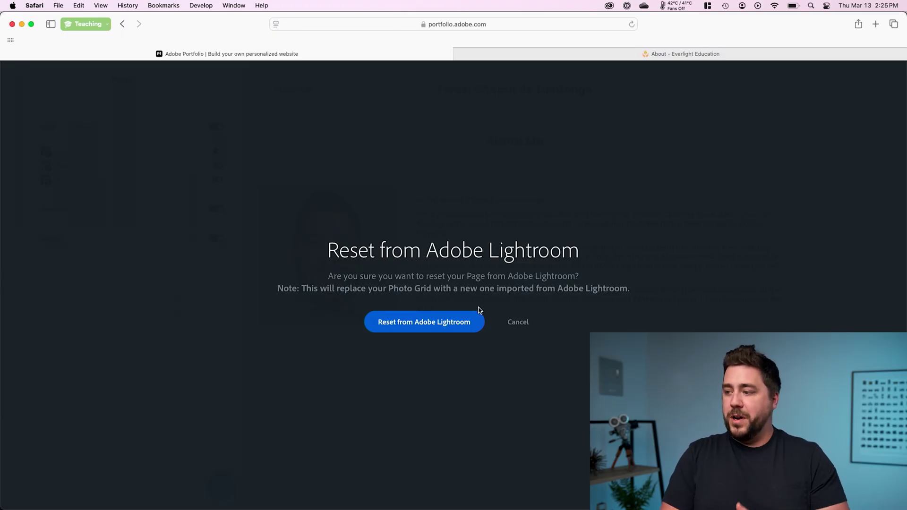
left_click(451, 325)
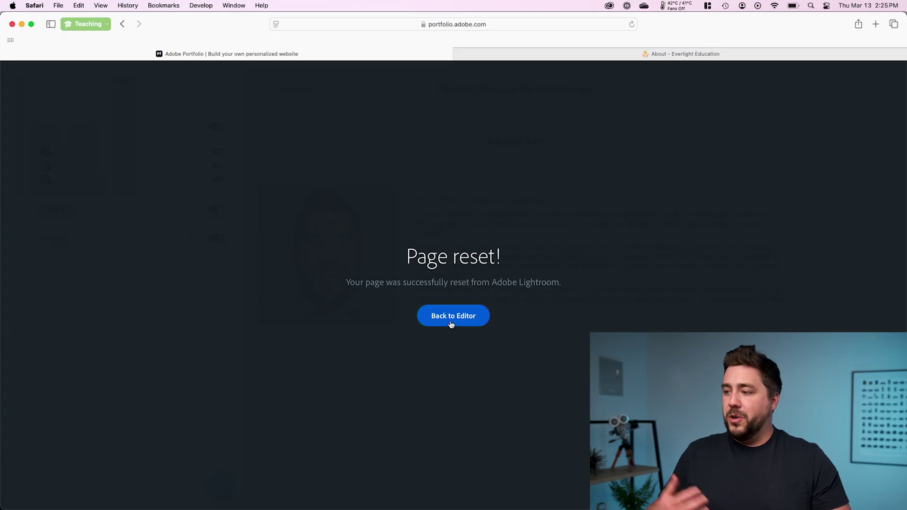
left_click(453, 316)
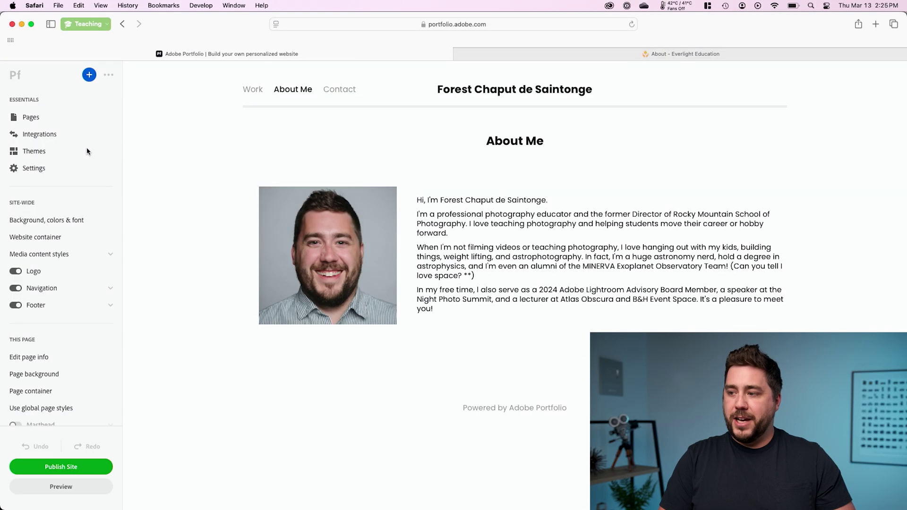
Load the Hawaii page in the editor and scroll through its refreshed photo grid.
left_click(61, 118)
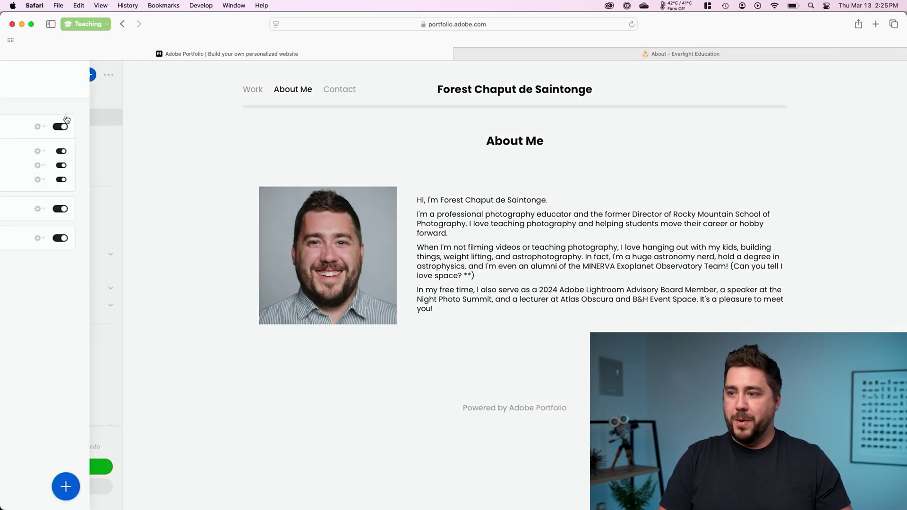
left_click(66, 152)
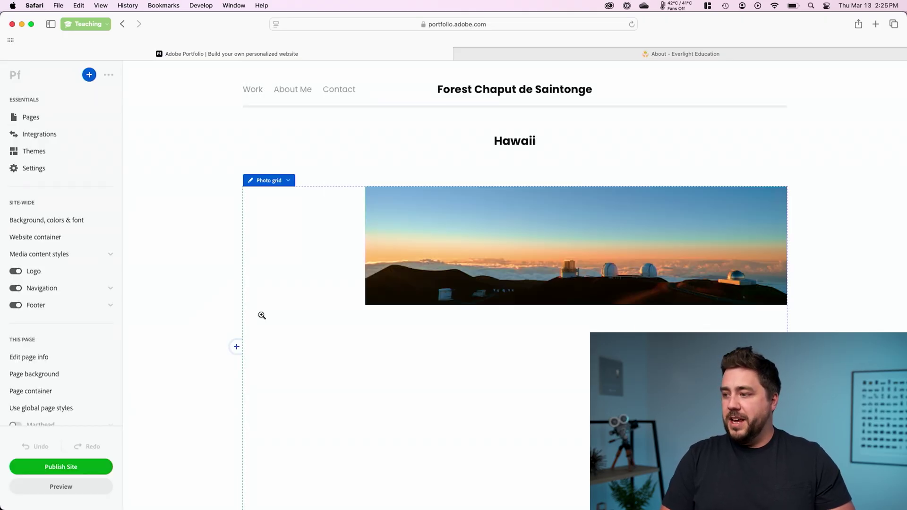
scroll(215, 307, "down", 10)
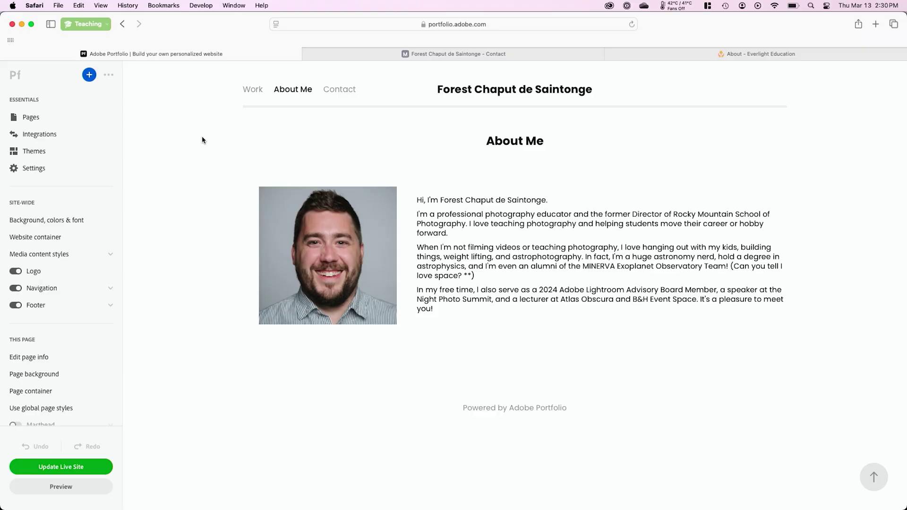
On the Contact page, add a text block beside the form containing the phone number.
left_click(345, 89)
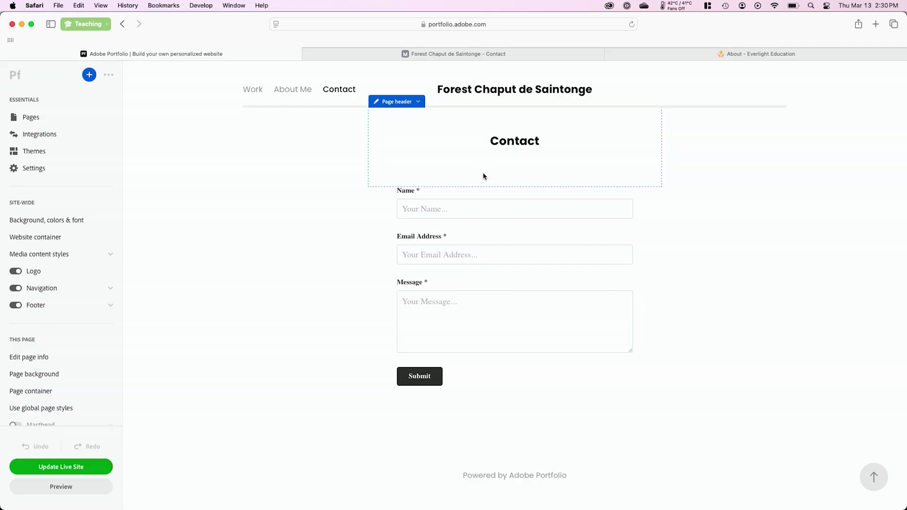
left_click(639, 288)
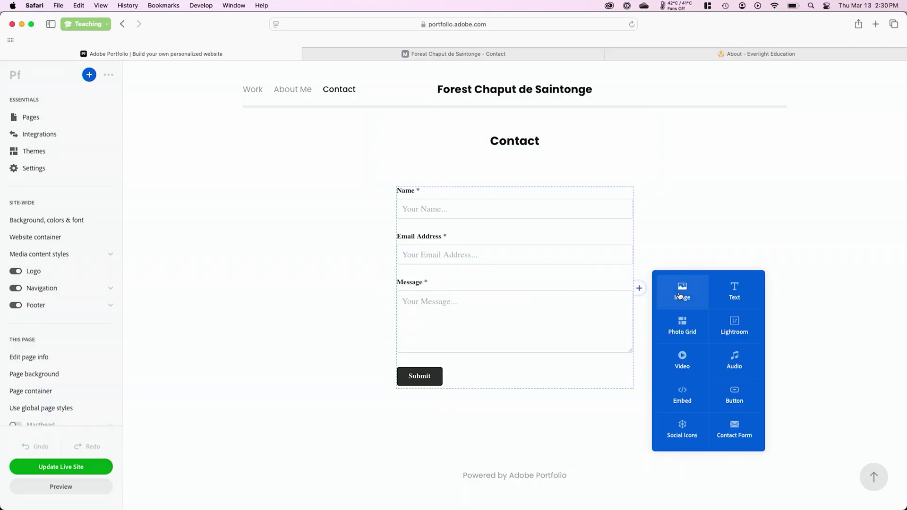
left_click(740, 297)
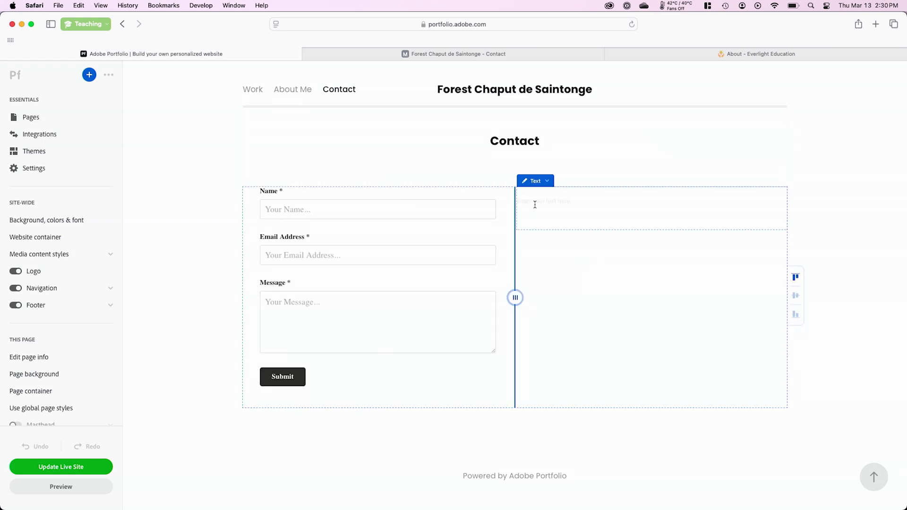
type("(50")
key("BackSpace")
type("55) 555-")
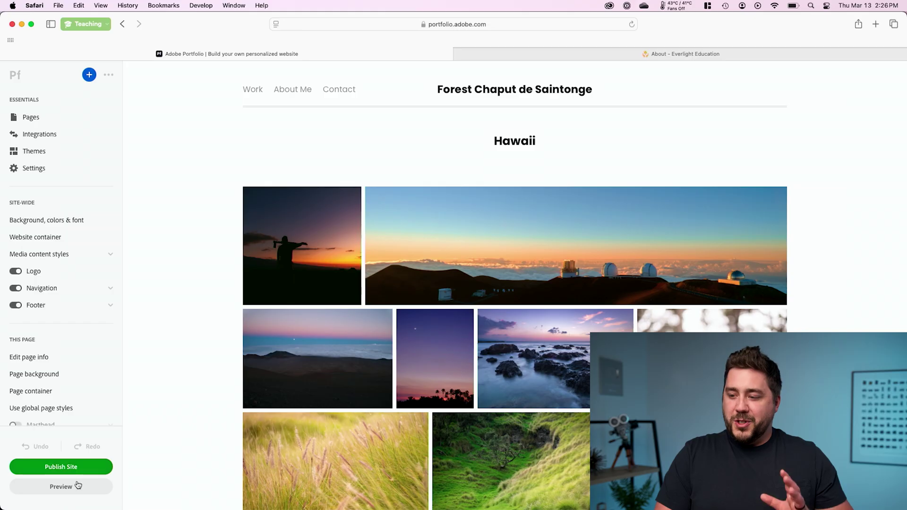
Preview the site on portrait and landscape tablet and phone layouts, then back on desktop.
left_click(76, 491)
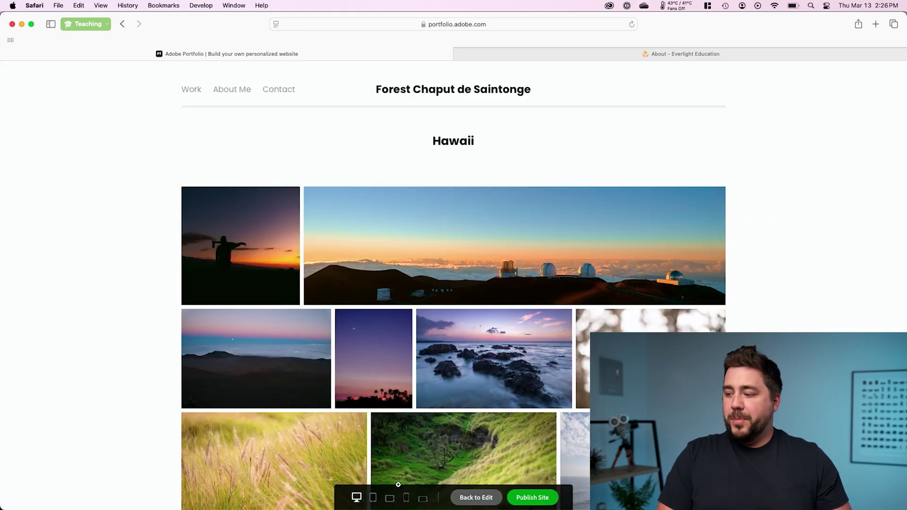
left_click(373, 498)
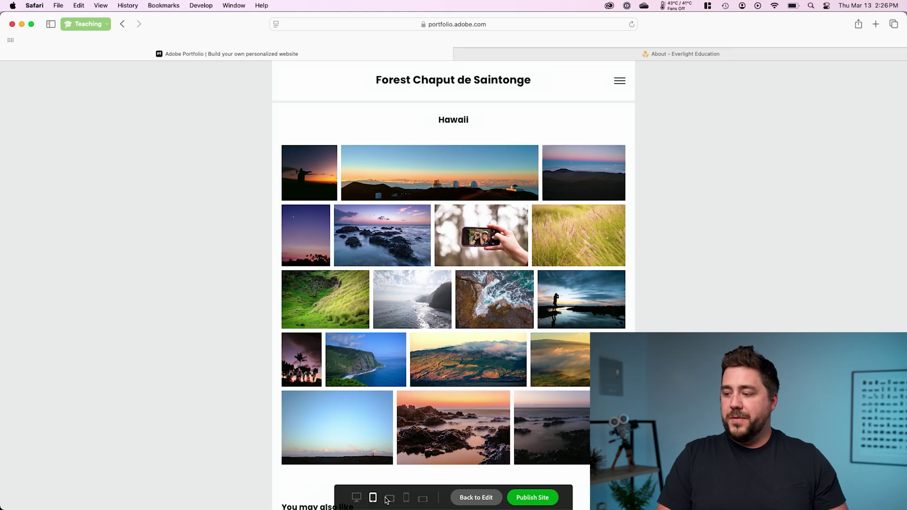
left_click(389, 498)
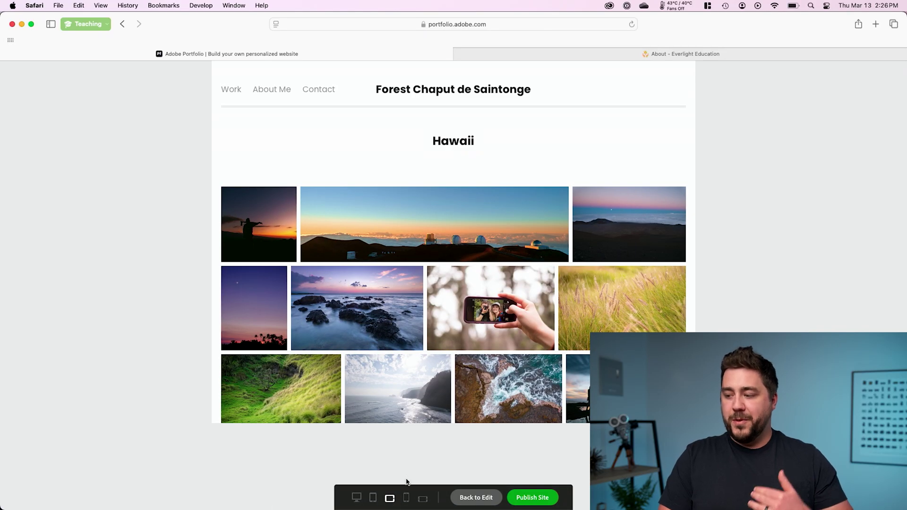
left_click(407, 498)
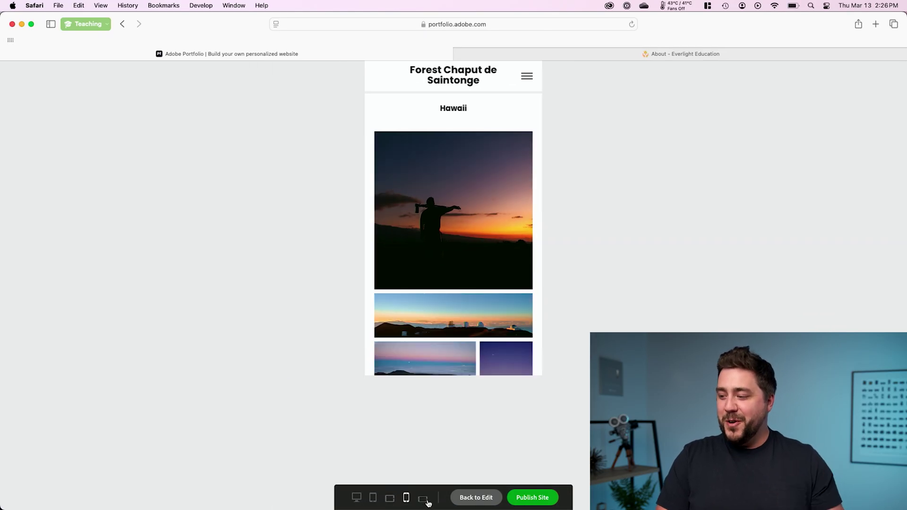
left_click(423, 499)
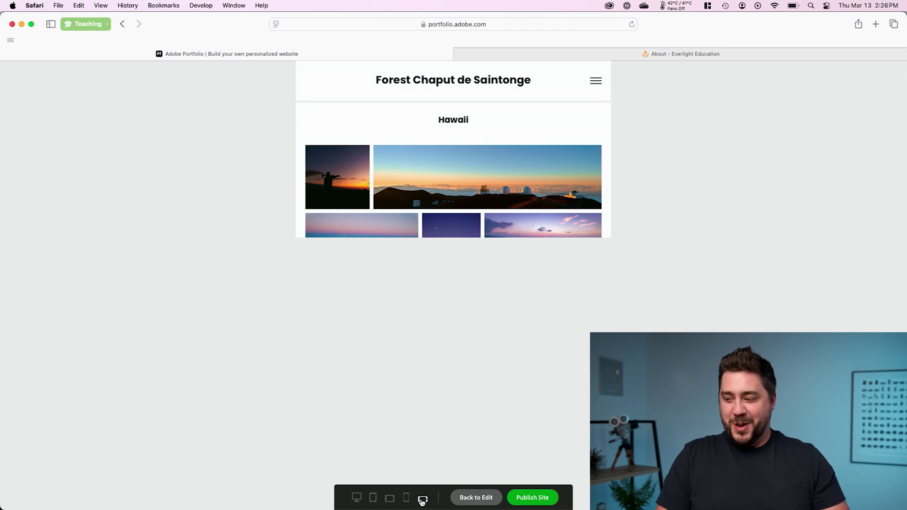
left_click(356, 498)
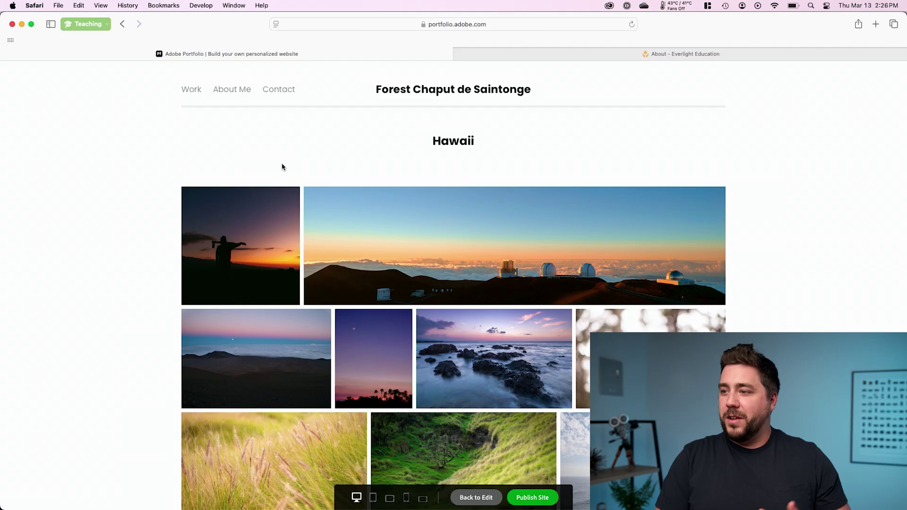
Check the Contact and About Me pages, including About Me on phone layouts, then publish.
left_click(279, 89)
left_click(234, 91)
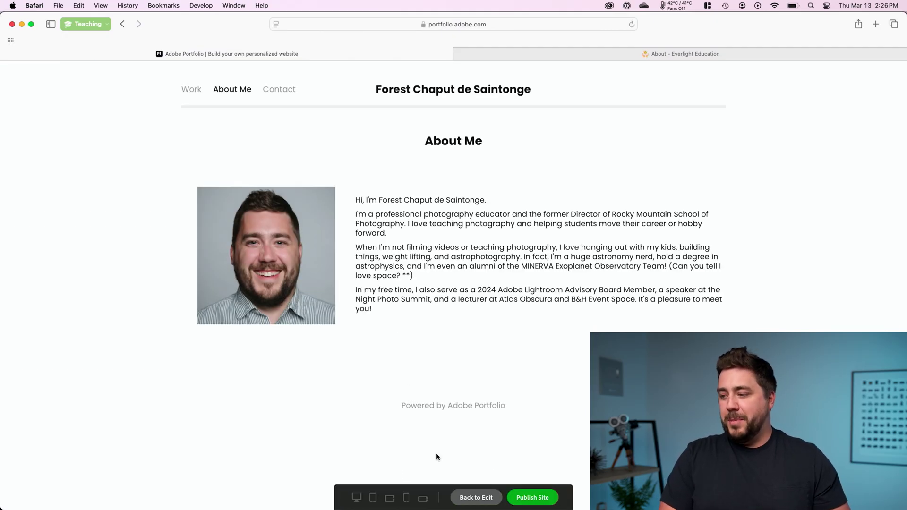
left_click(421, 499)
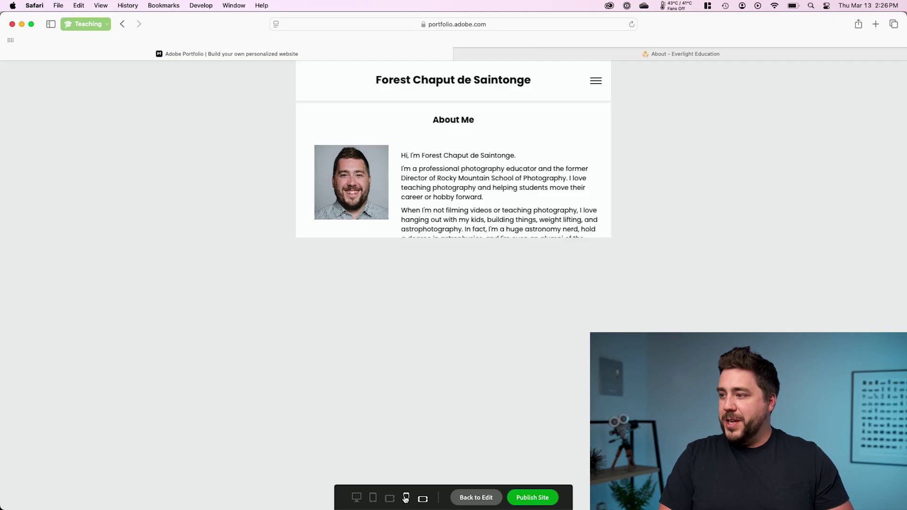
left_click(406, 497)
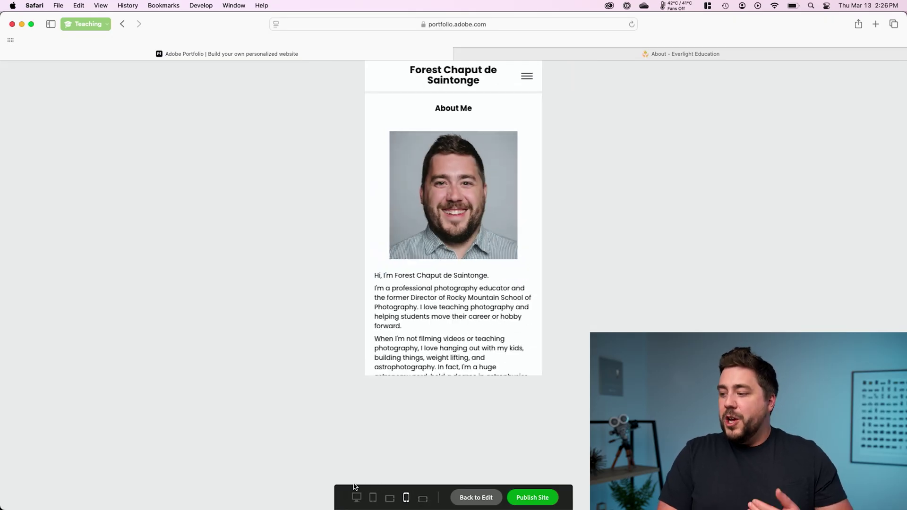
left_click(536, 497)
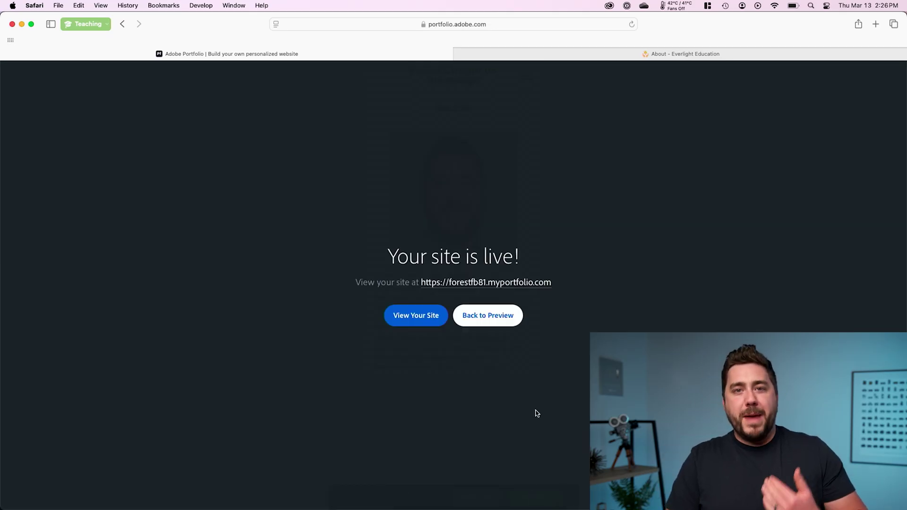
Open the live site at its myportfolio.com address via View Your Site.
left_click(475, 283)
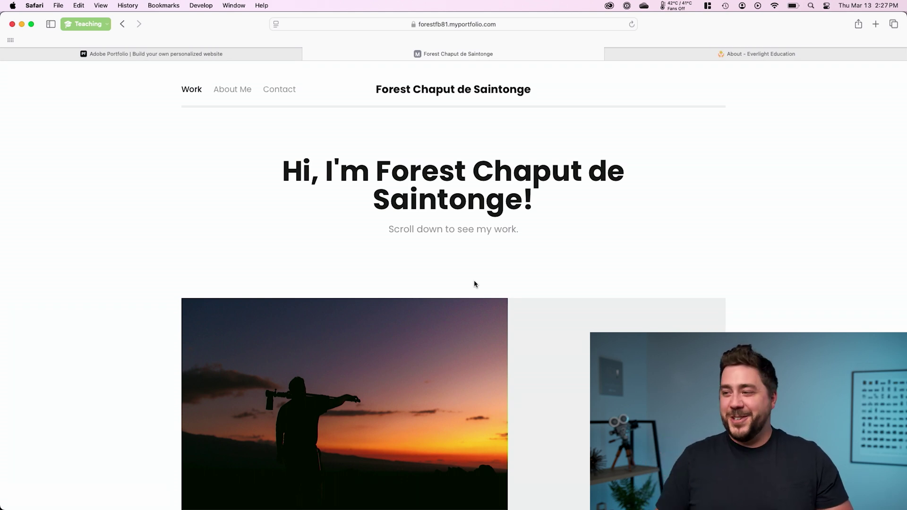
Open the About Me page from the published site's navigation bar.
left_click(233, 89)
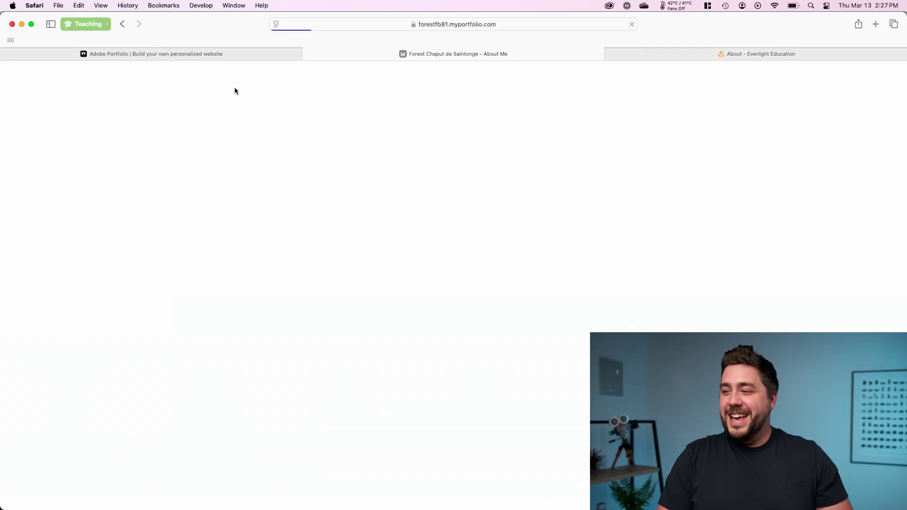